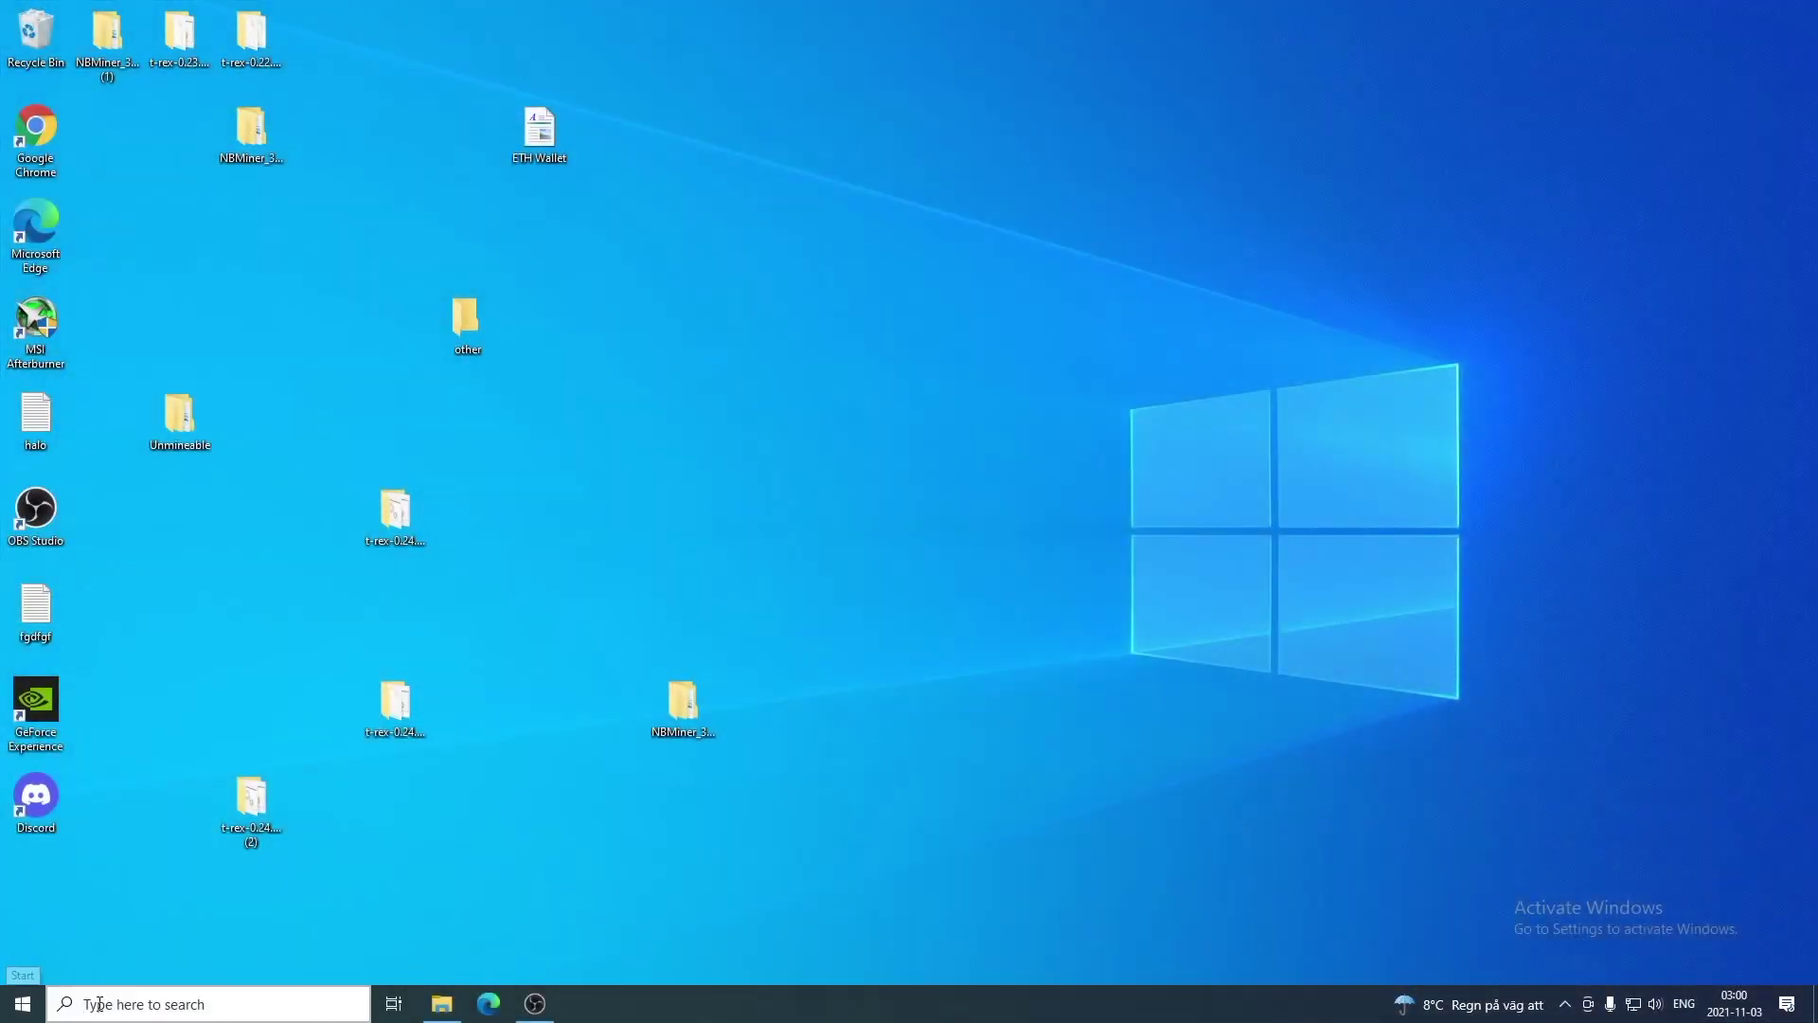
# - In Microsoft Edge, search google.se for "nbminer github" and open NBMiner's GitHub releases page
pyautogui.click(498, 1008)
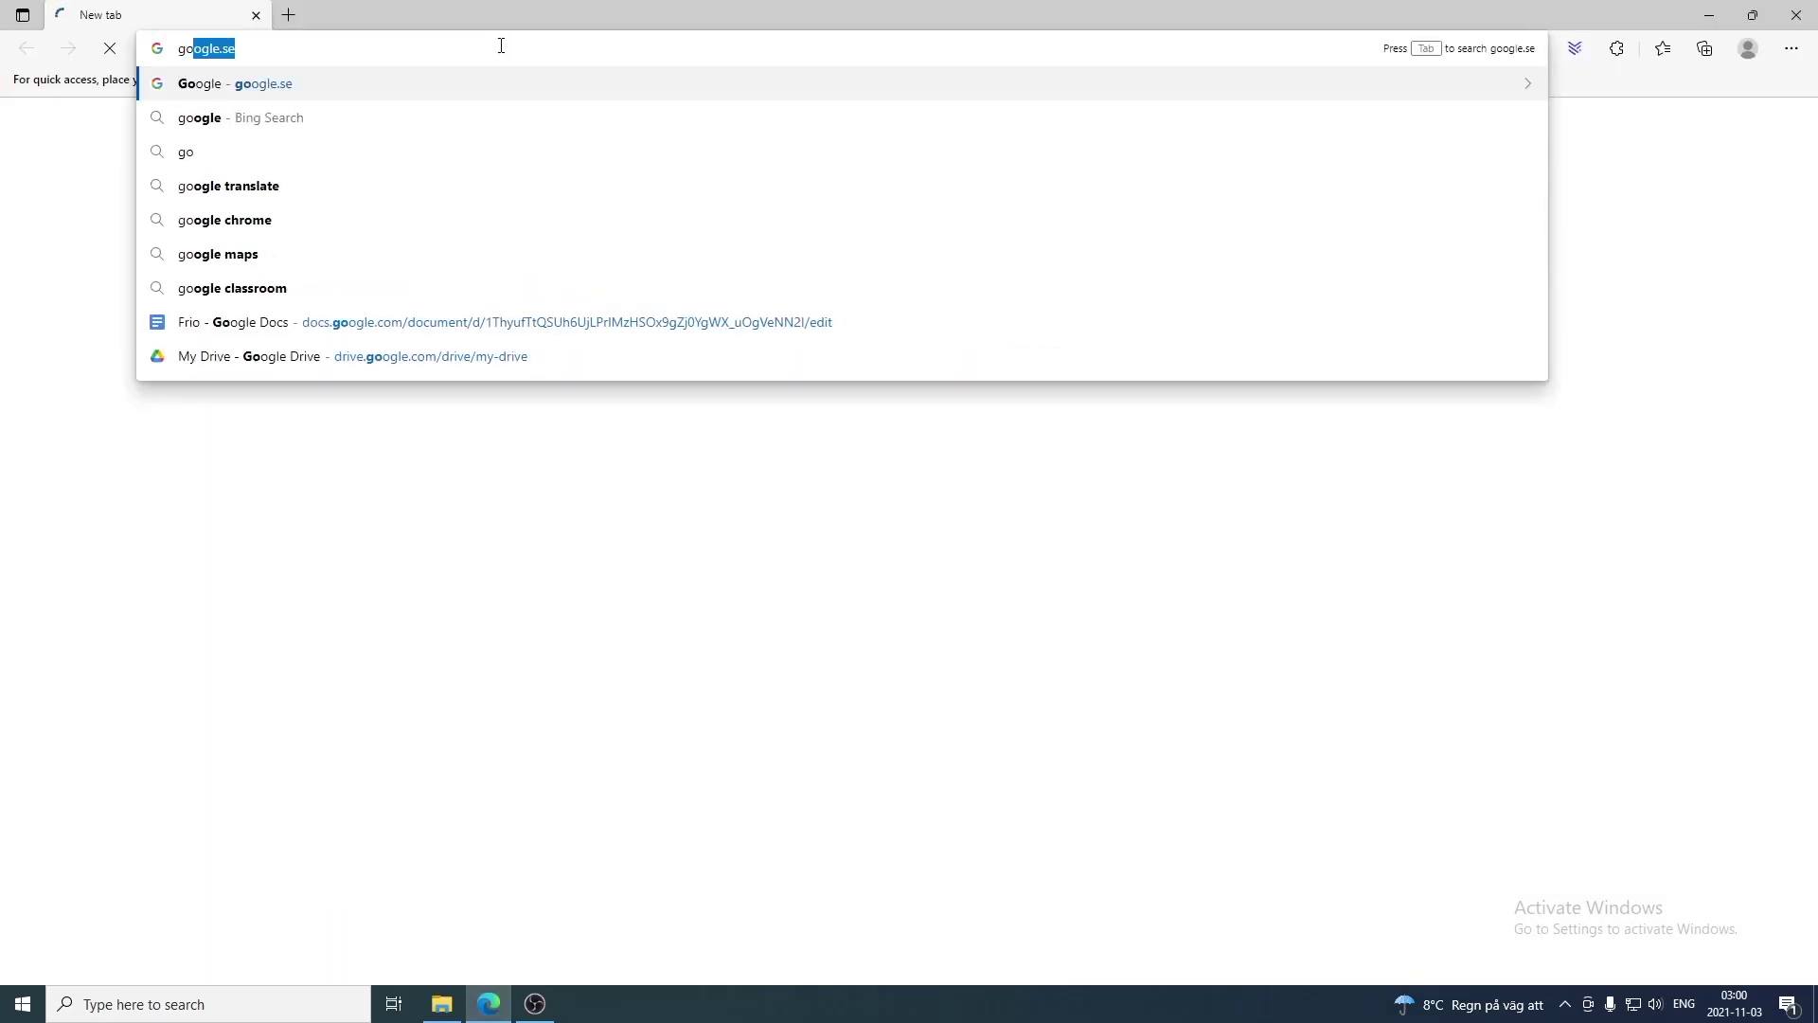
pyautogui.press('Return')
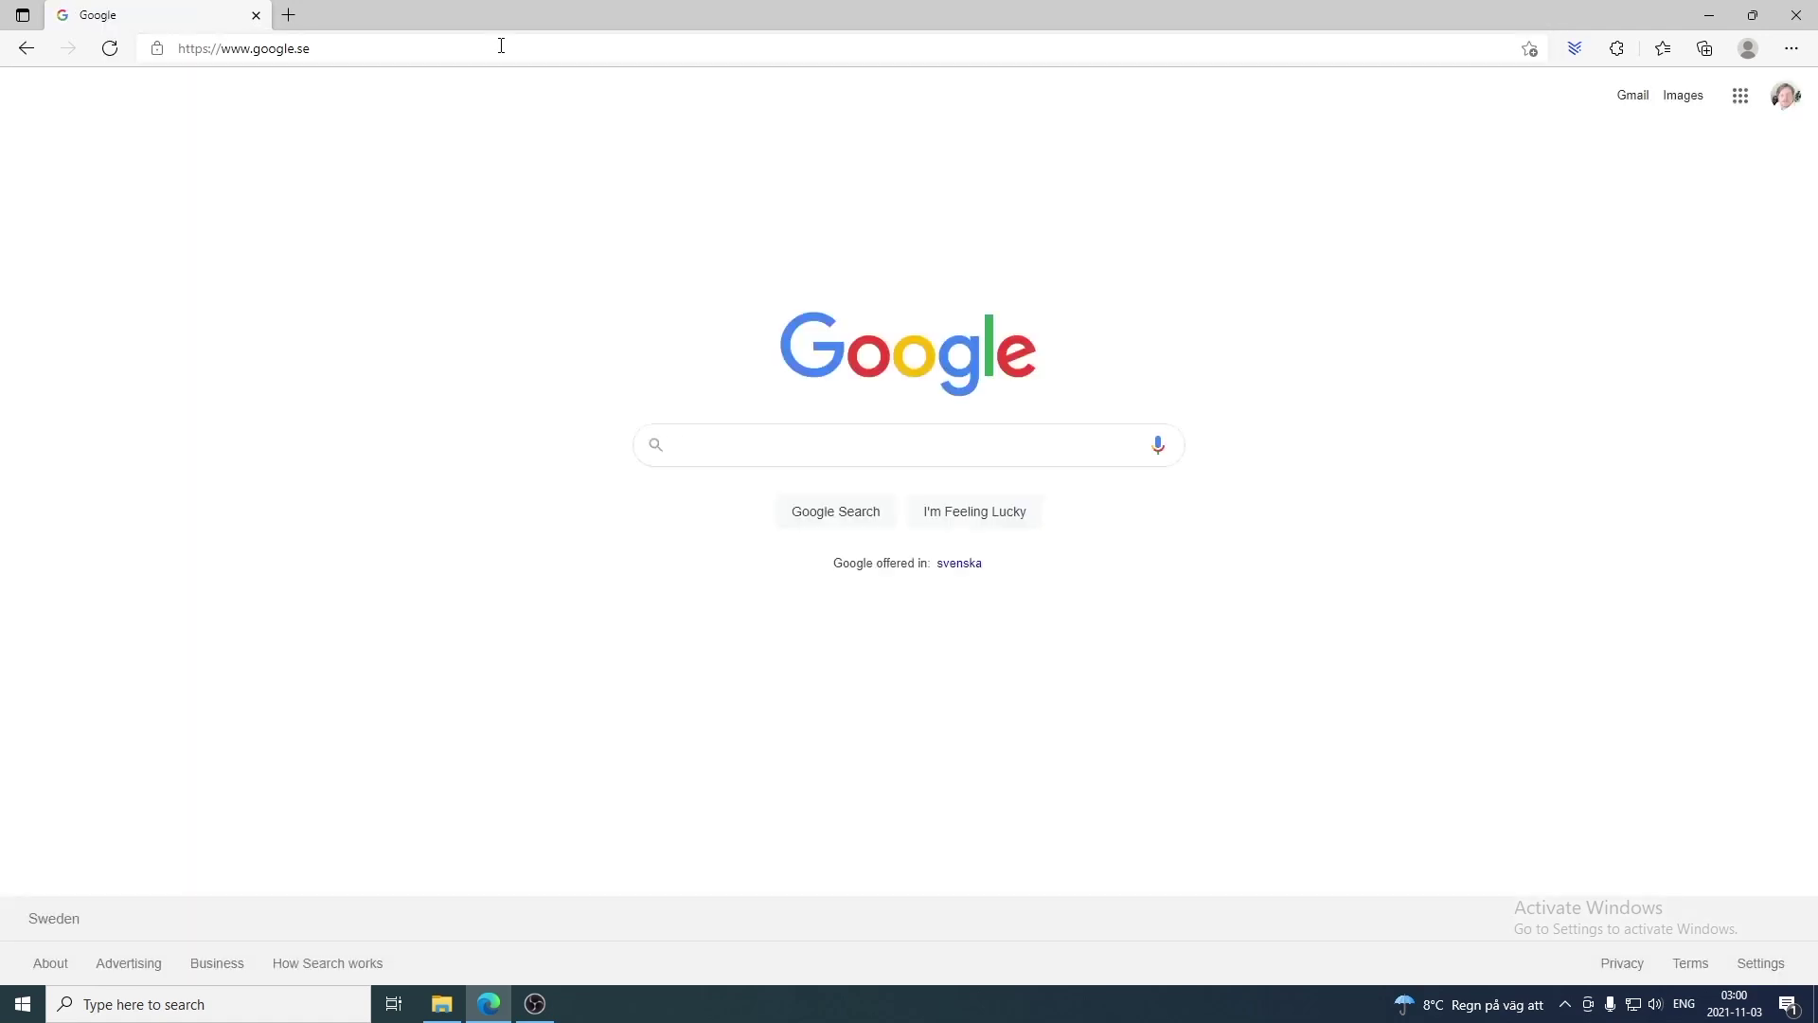
pyautogui.write('nbminer')
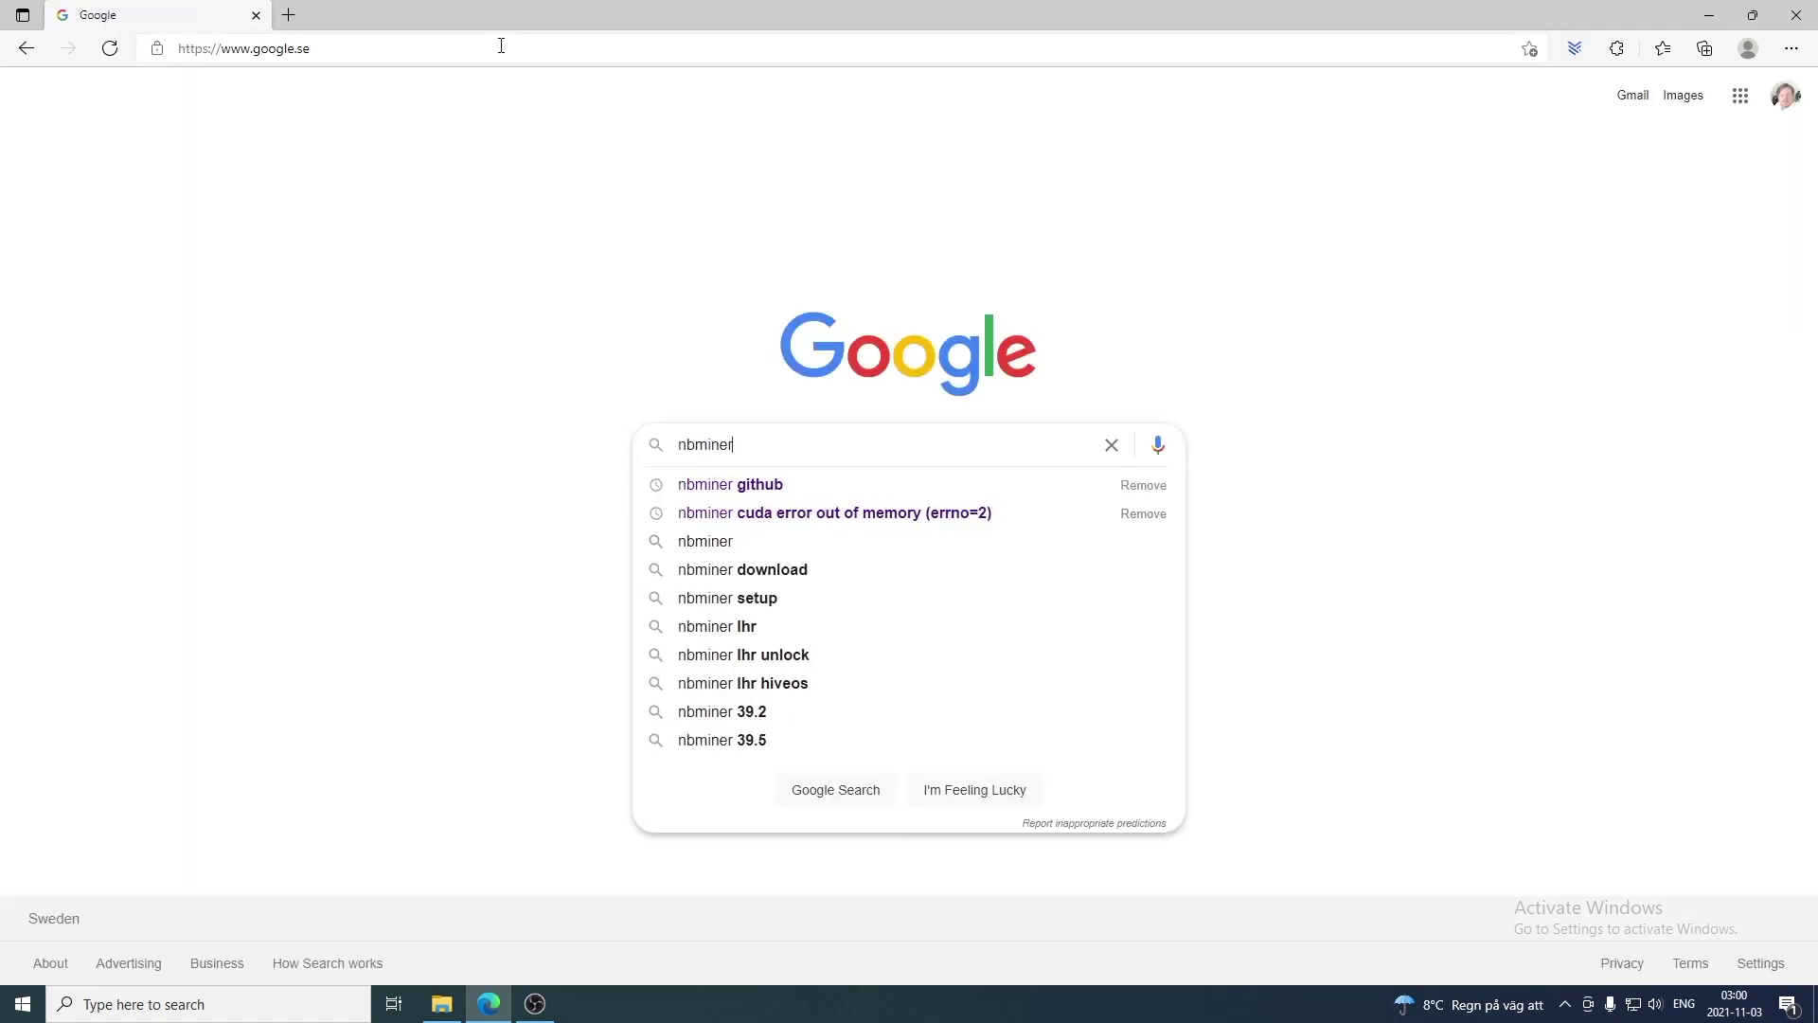
pyautogui.press('Down')
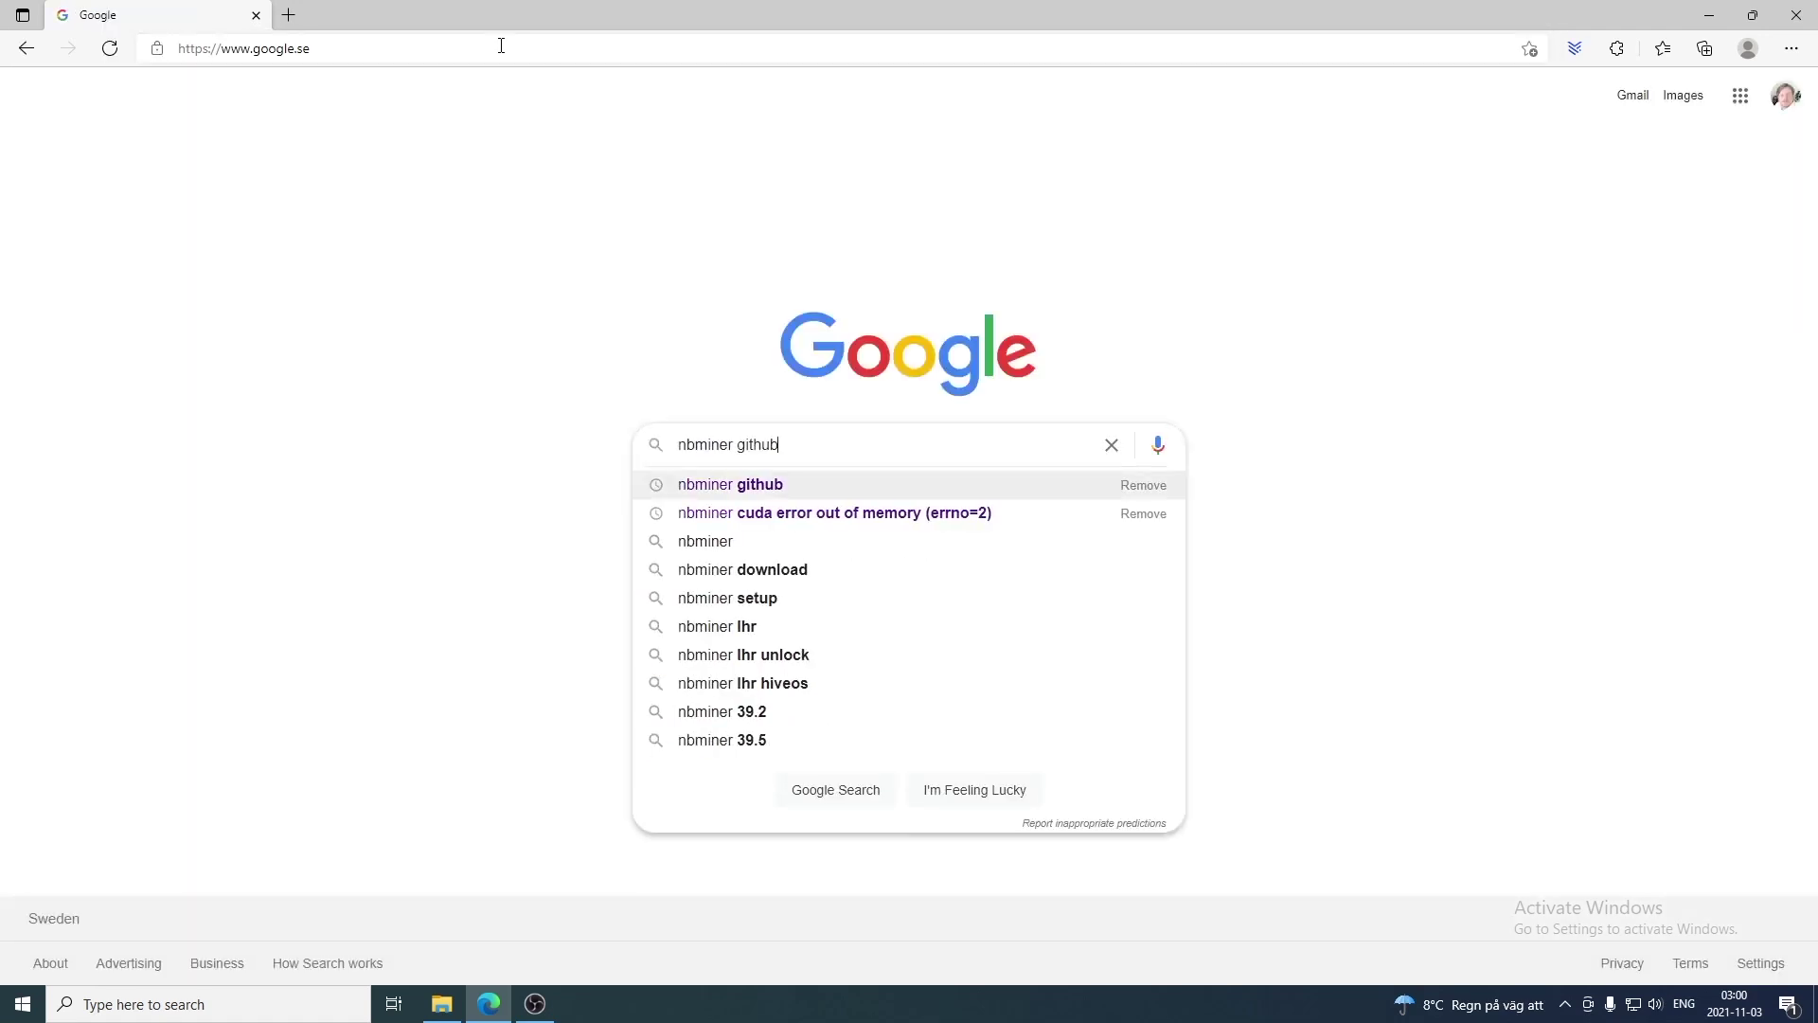
pyautogui.press('Return')
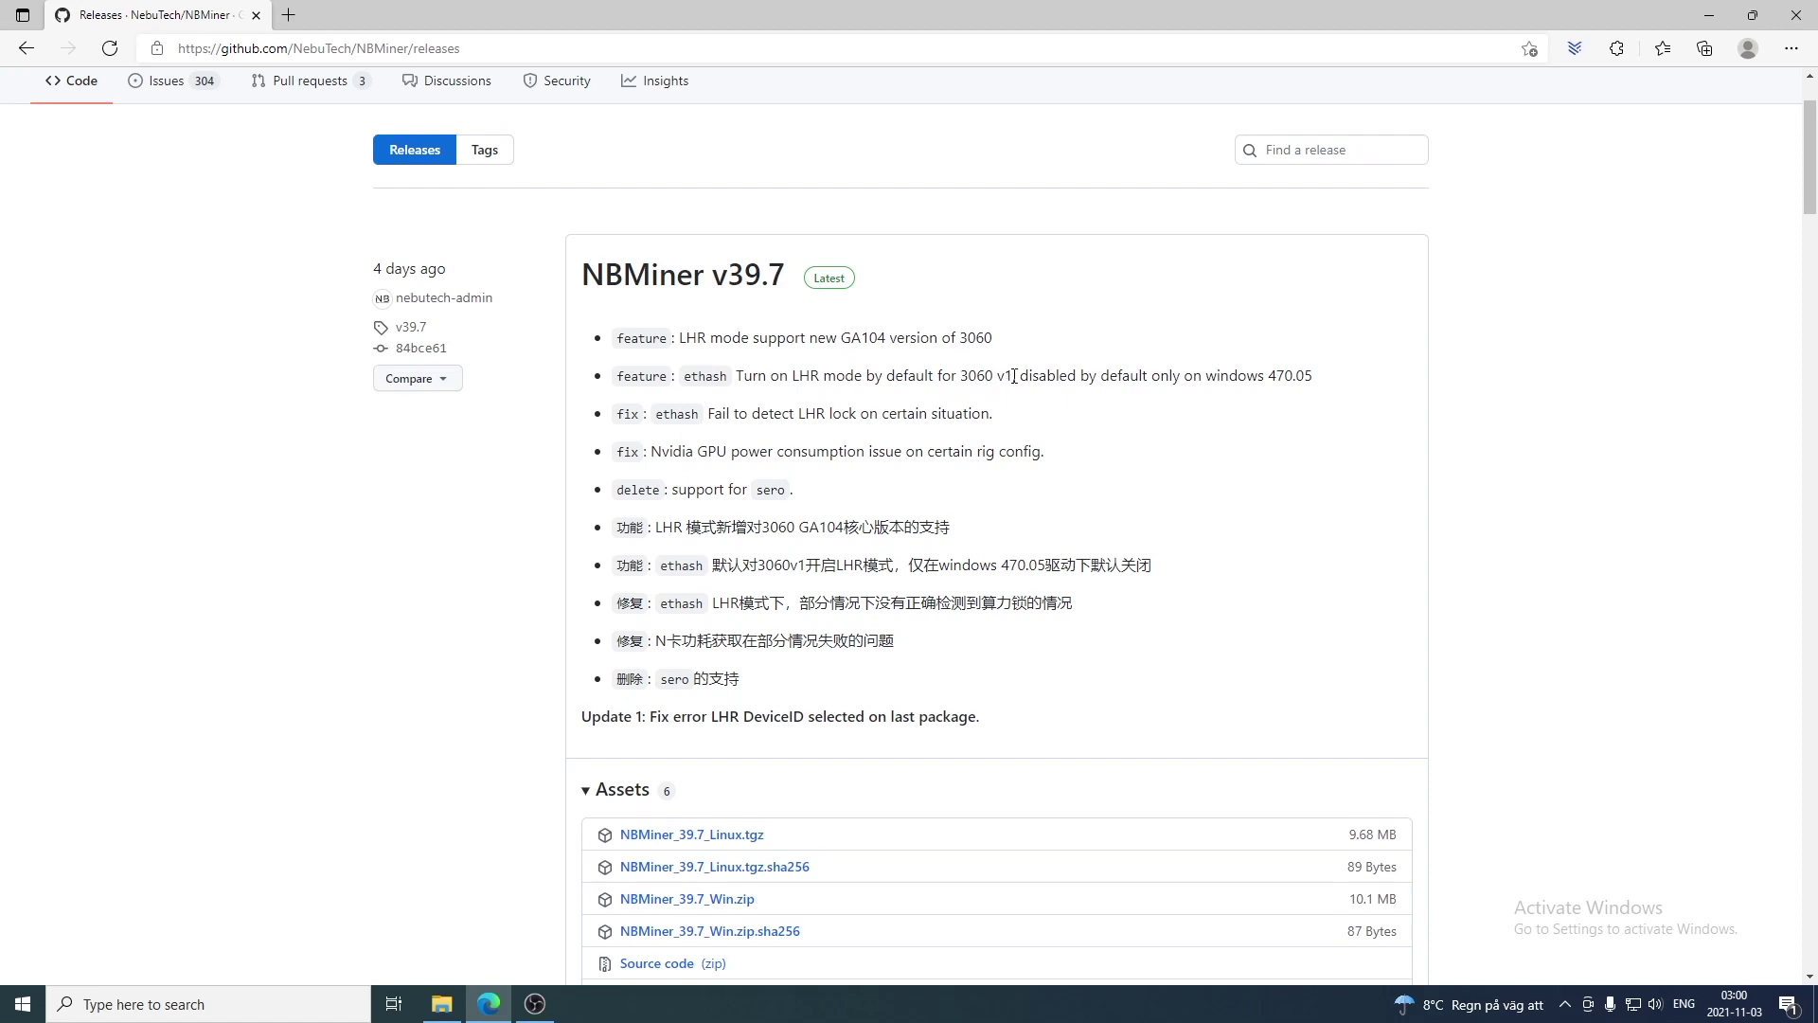
# - Download NBMiner_39.7_Win.zip from the NBMiner v39.7 release assets and show the downloaded file in its folder
pyautogui.moveTo(1010, 378); pyautogui.dragTo(979, 376)
pyautogui.click(964, 399)
pyautogui.scroll(-4, 926, 381)
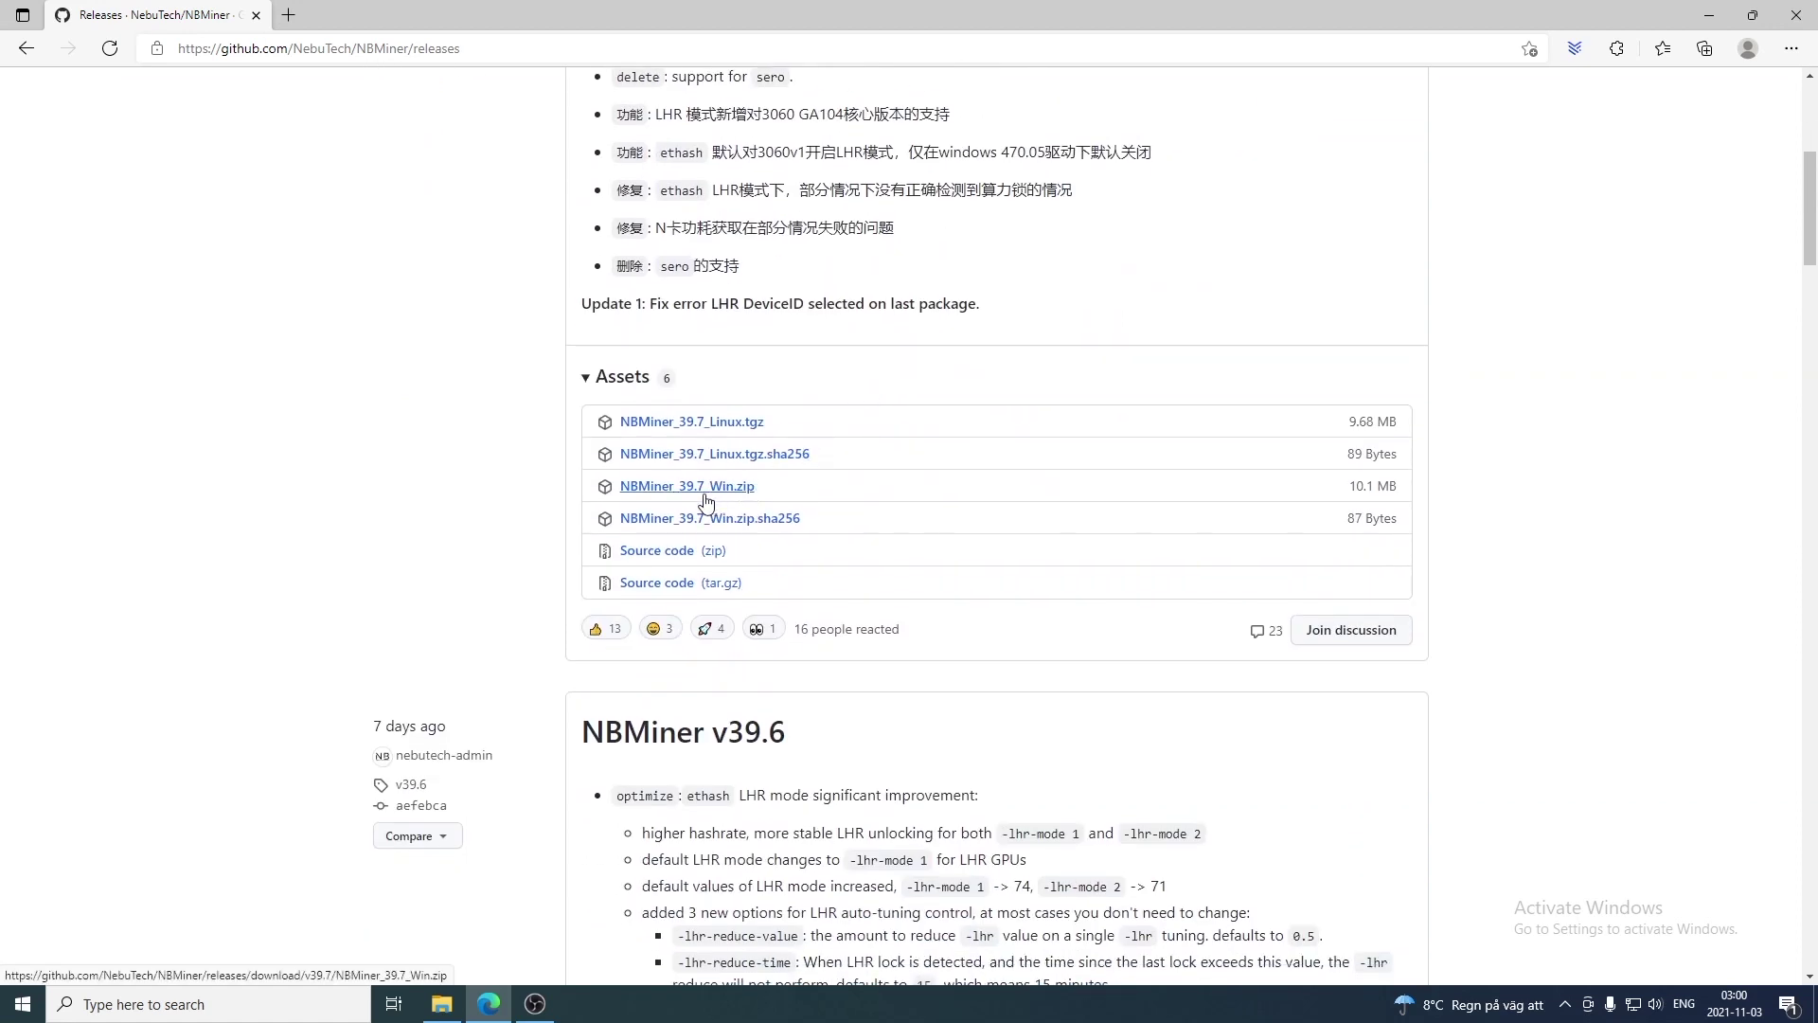
pyautogui.click(724, 492)
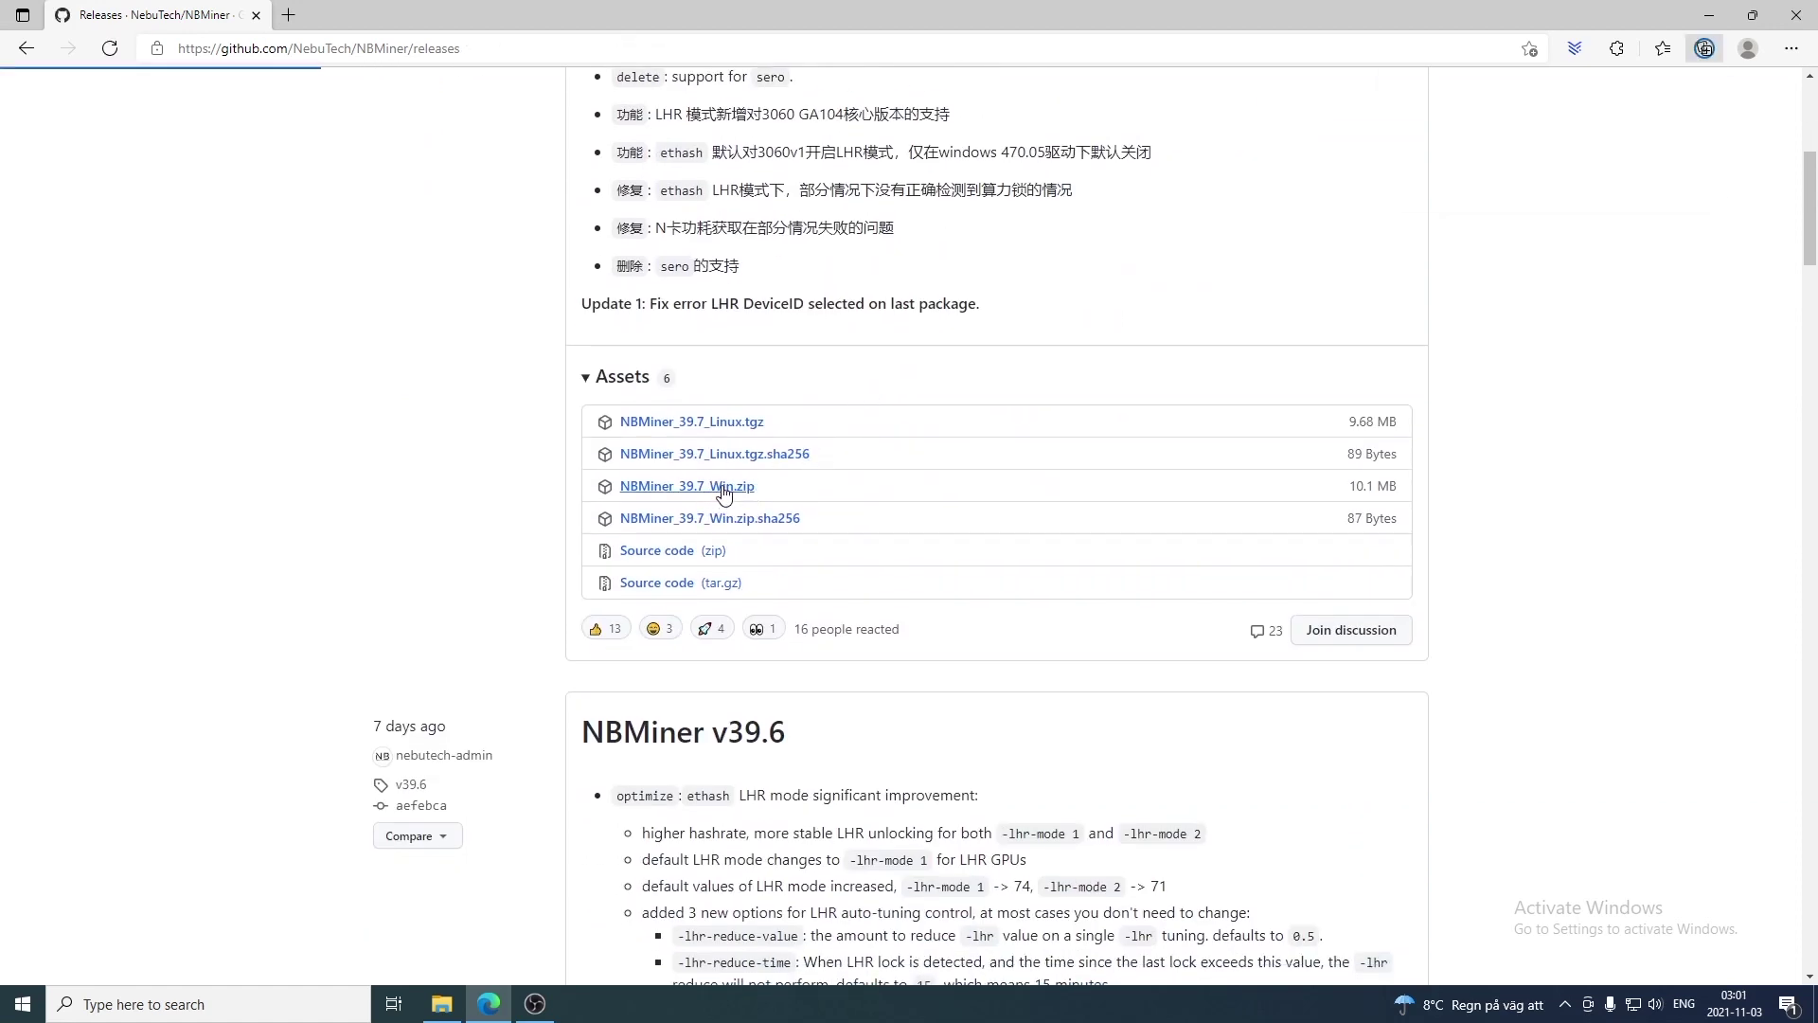
pyautogui.moveTo(1644, 130)
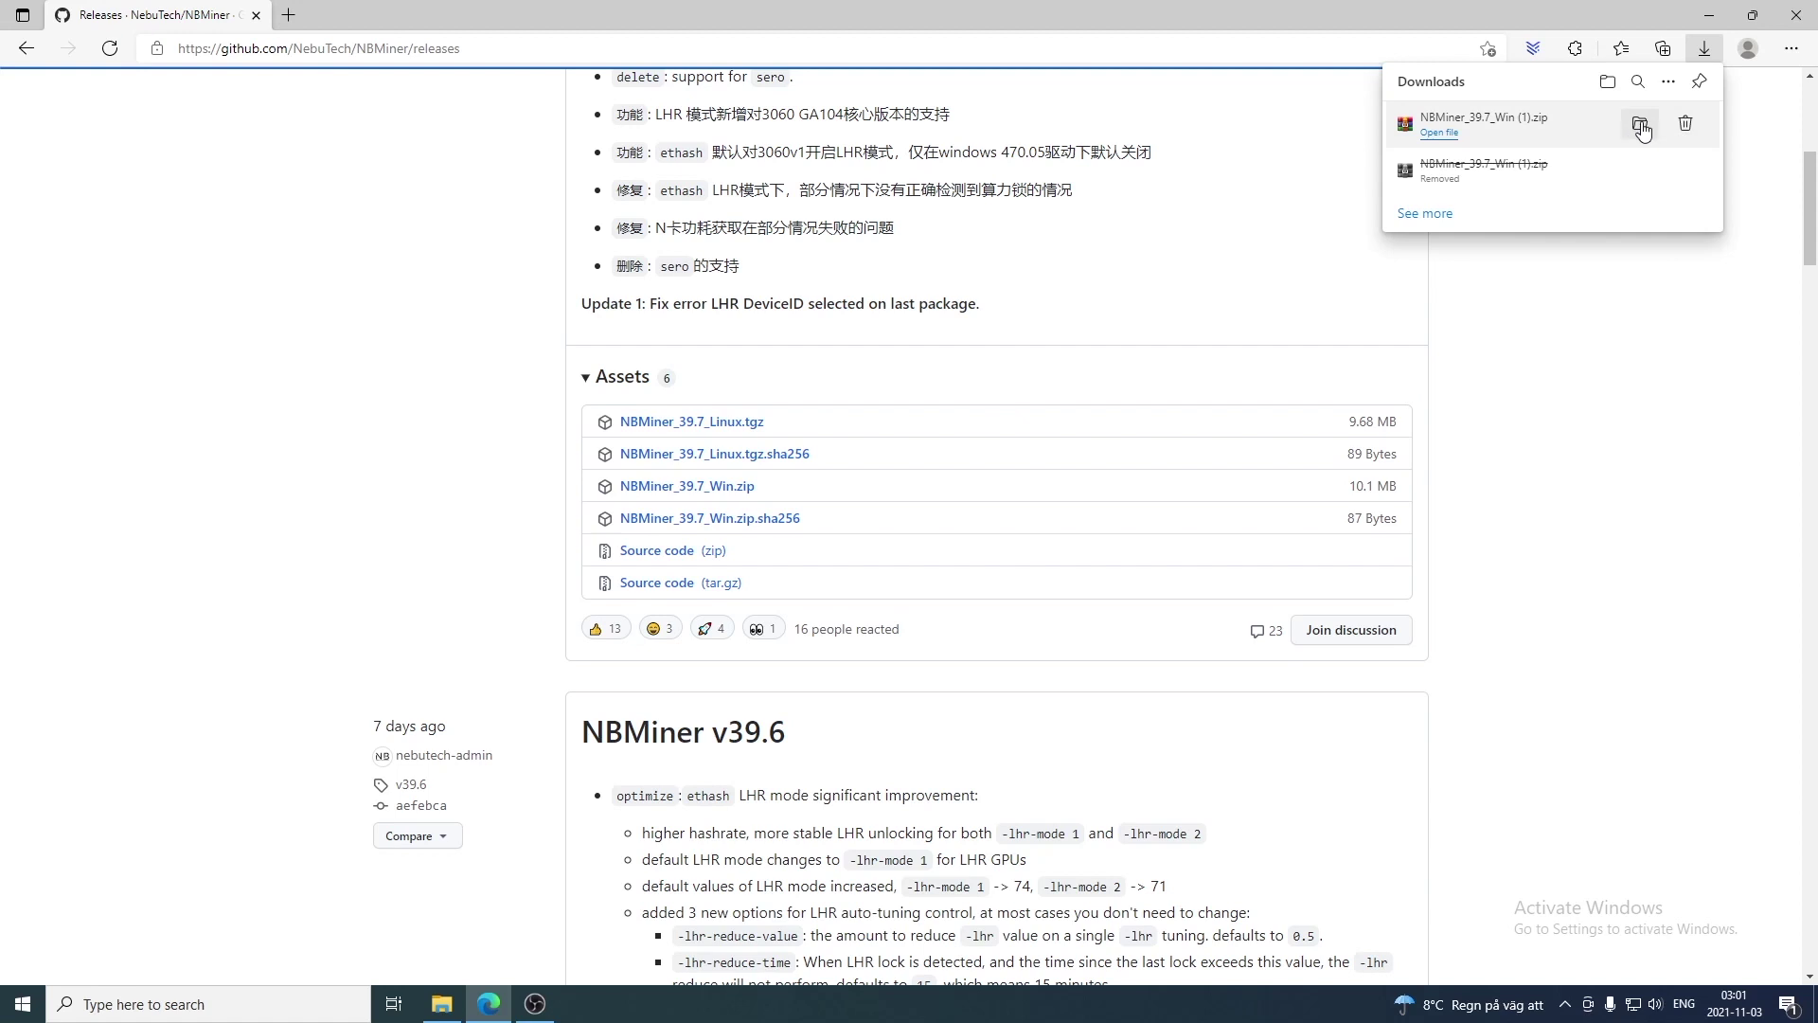
pyautogui.click(1641, 126)
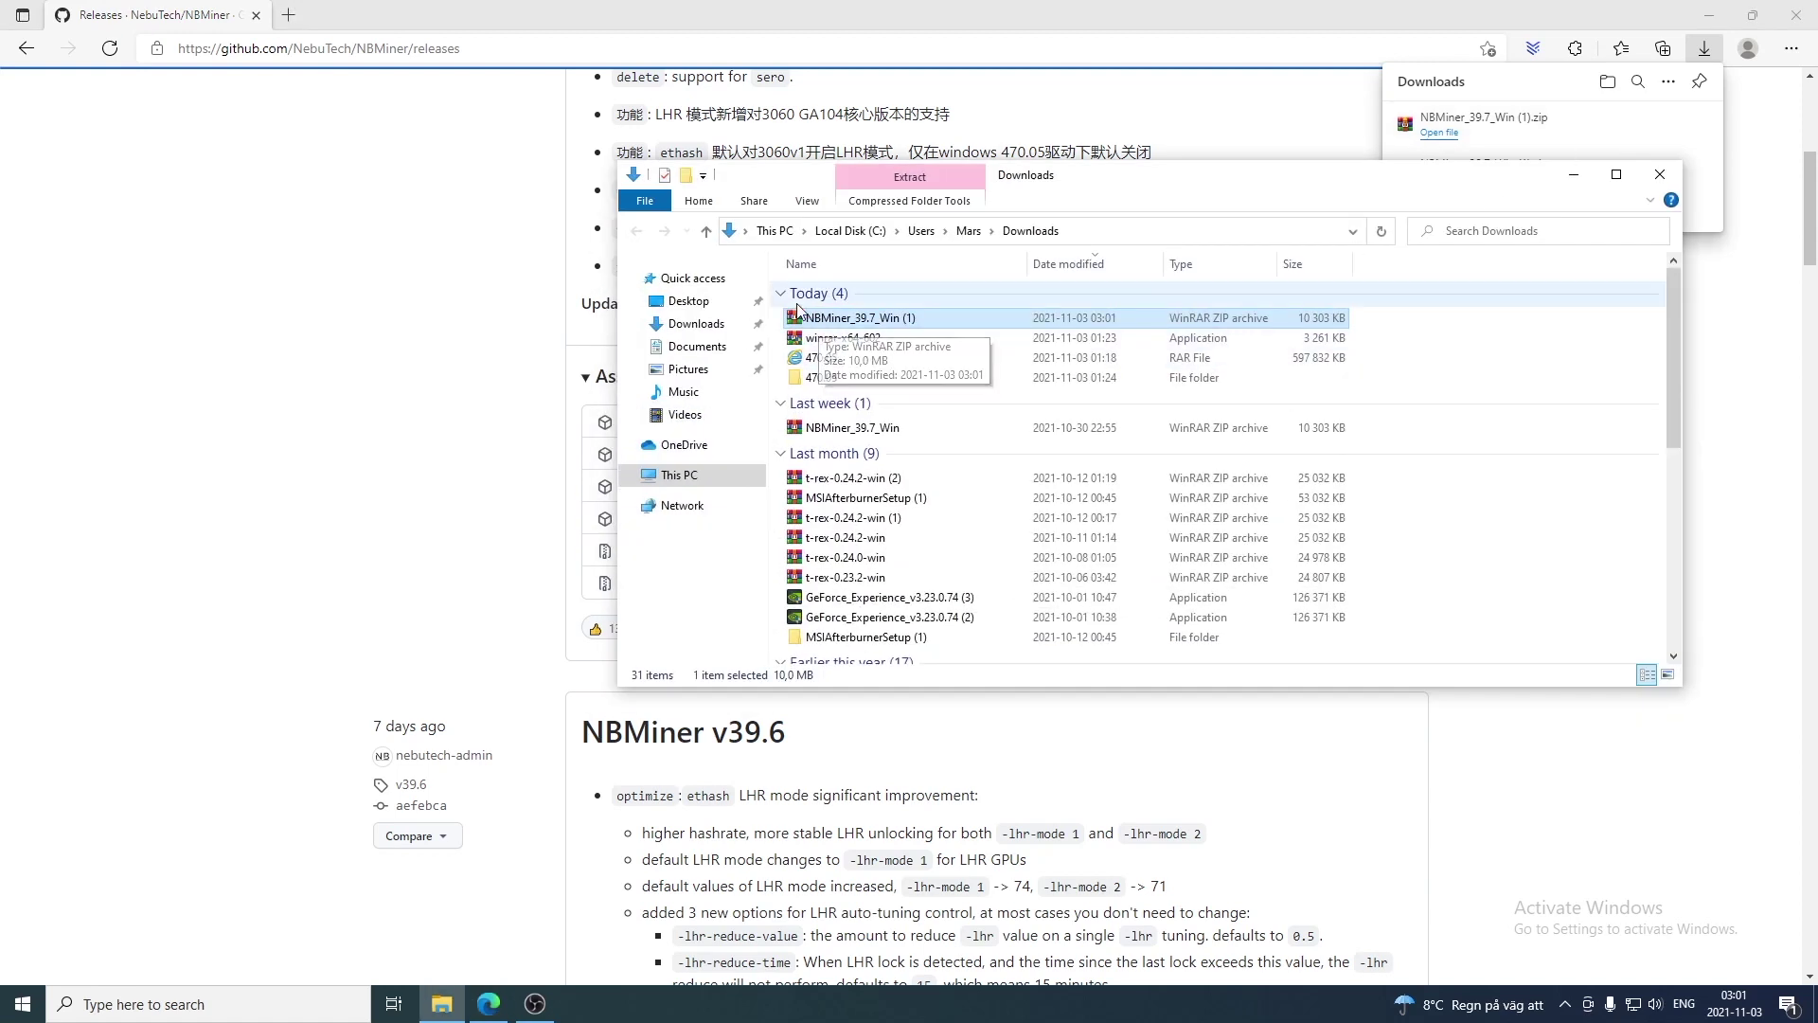
# - Extract the NBMiner_39.7_Win (1) archive into a folder of the same name and move that folder to the desktop
pyautogui.rightClick(810, 320)
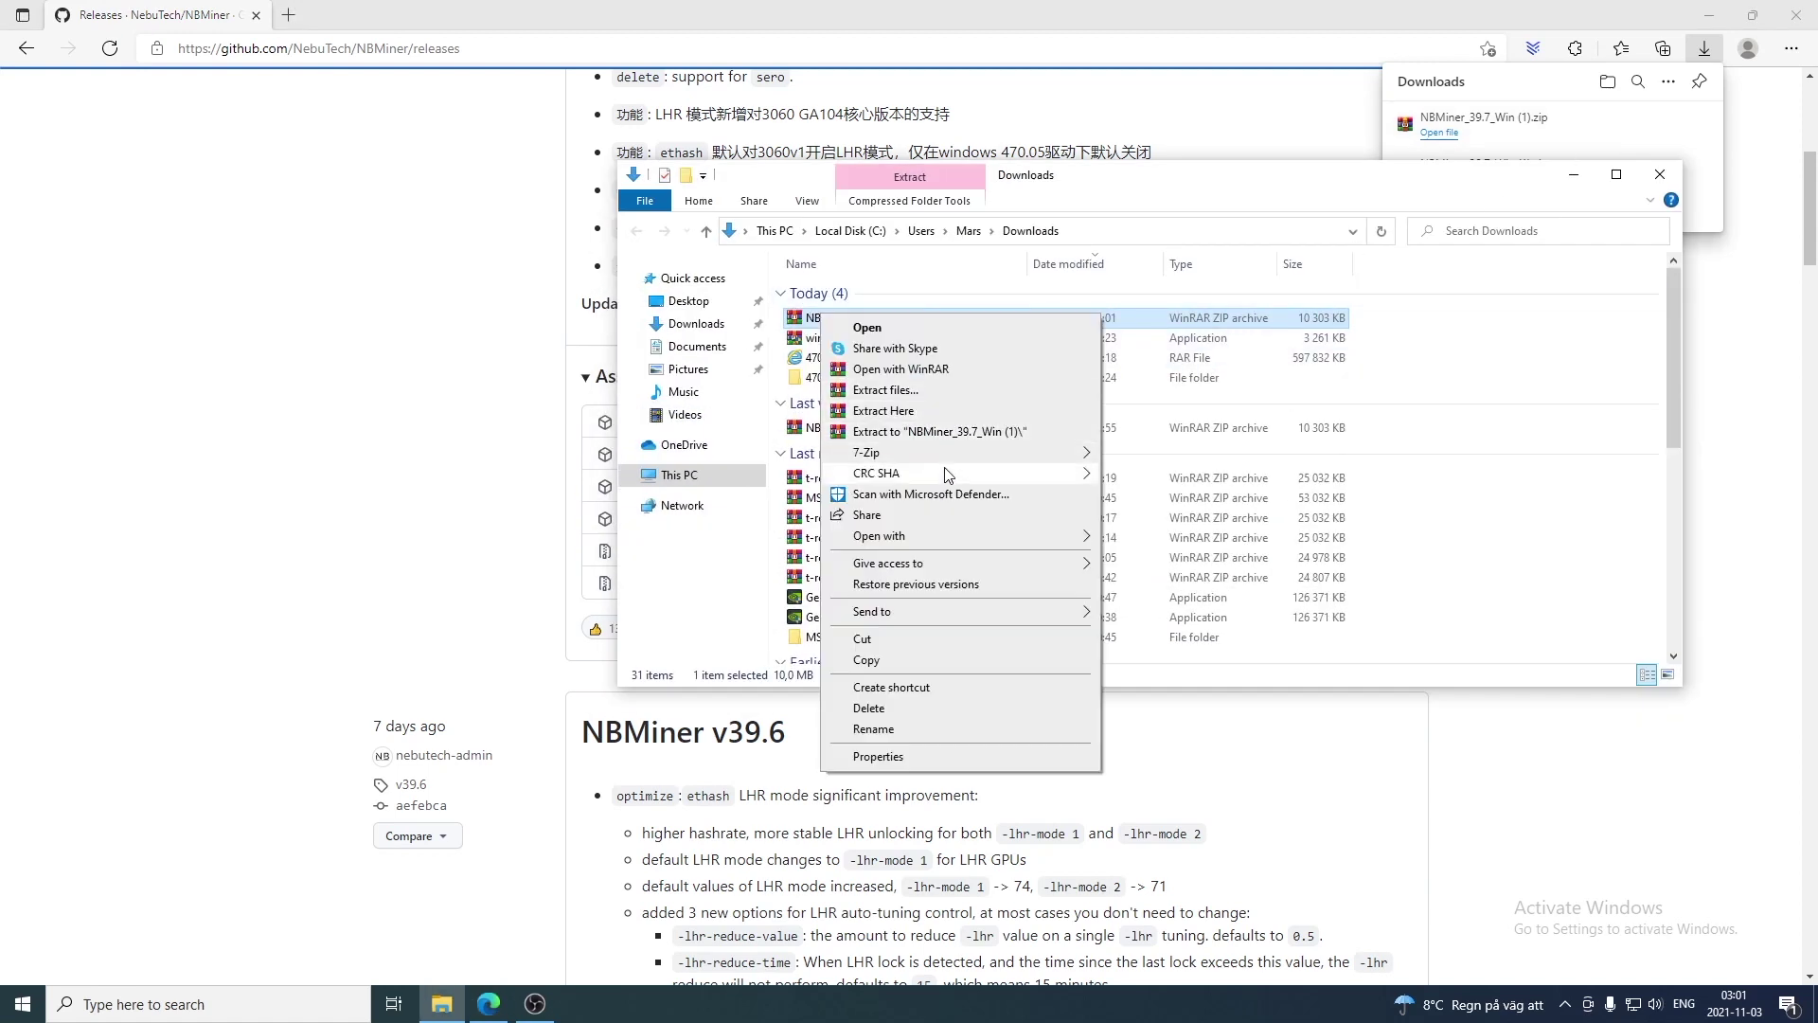
pyautogui.moveTo(970, 458)
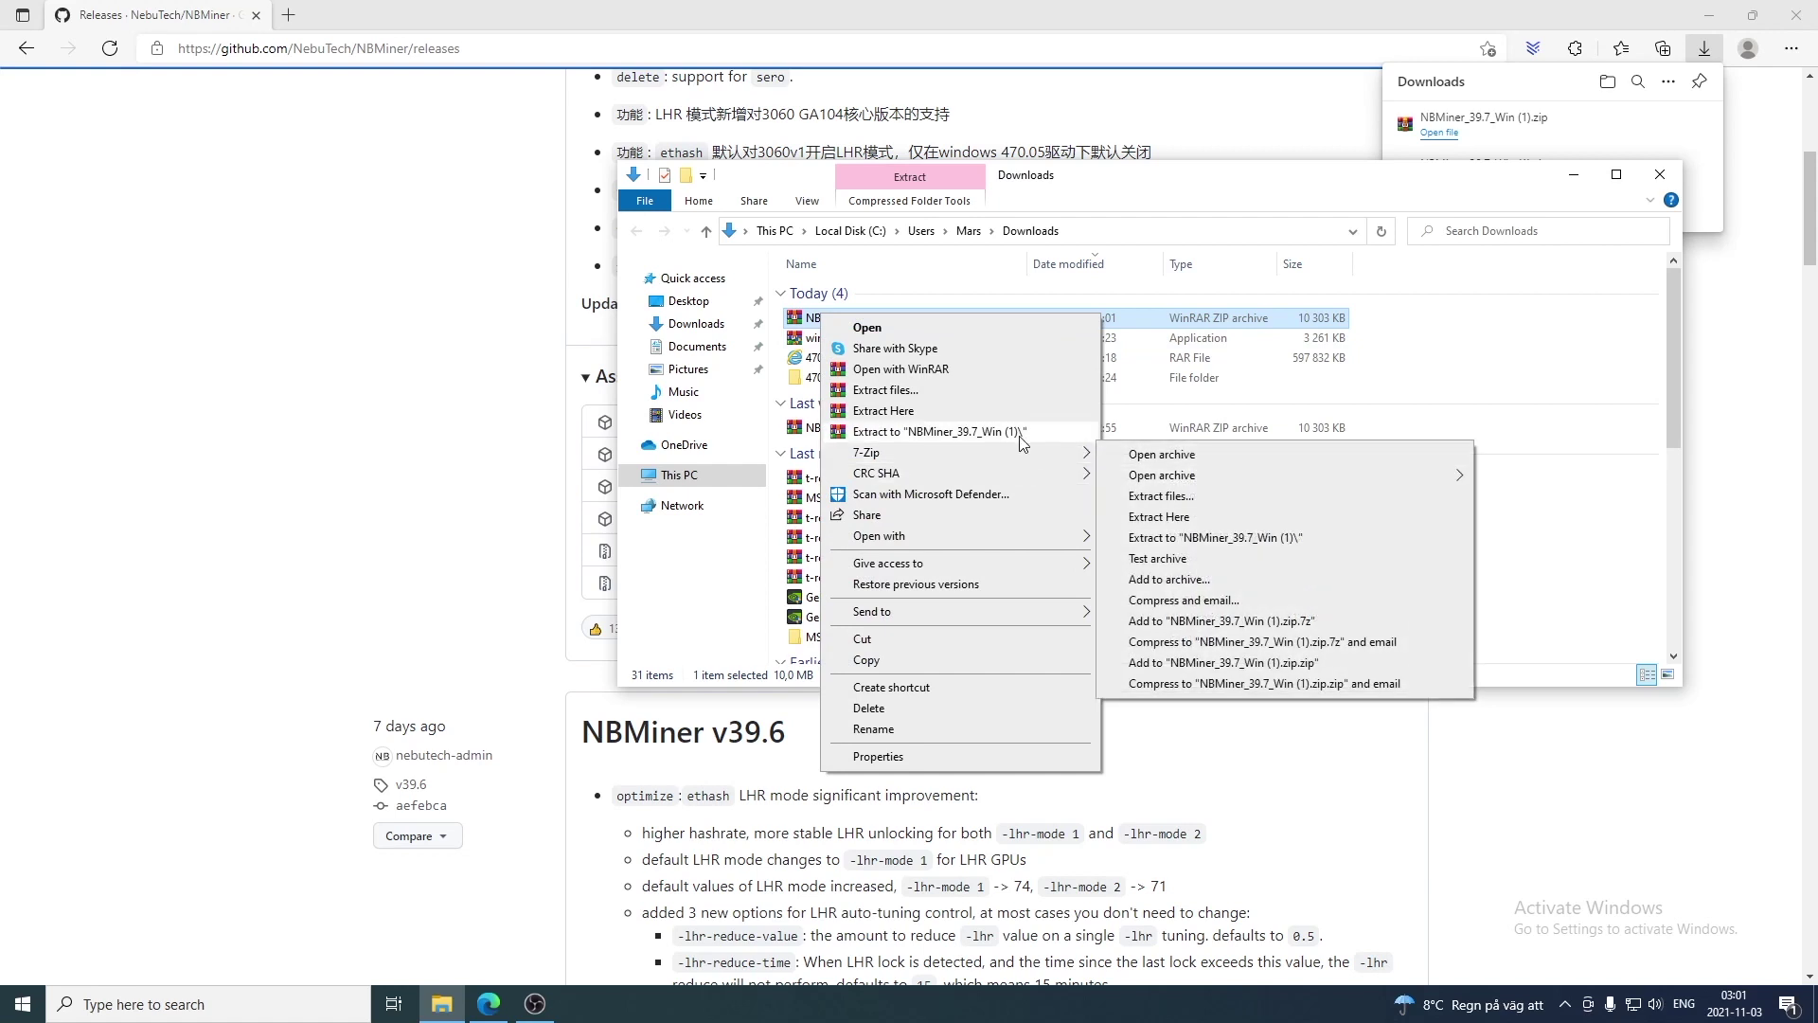
pyautogui.click(1162, 539)
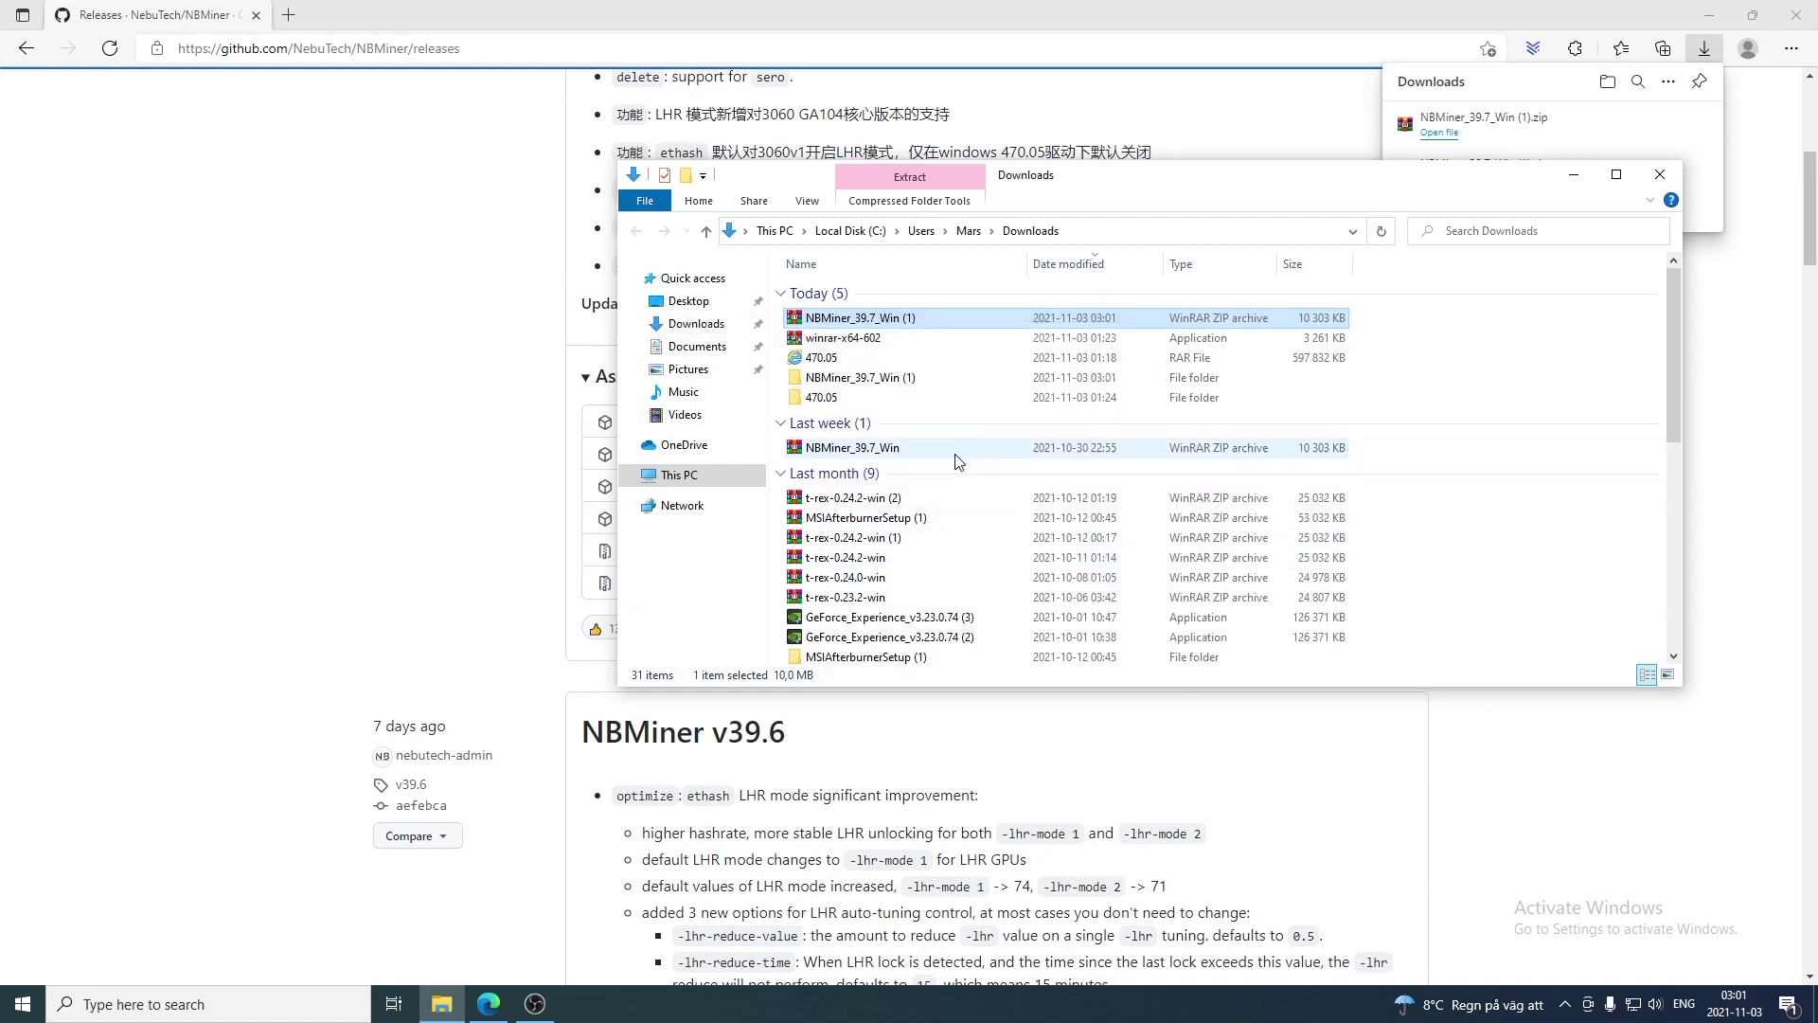
pyautogui.click(1705, 17)
pyautogui.moveTo(833, 381); pyautogui.dragTo(962, 917)
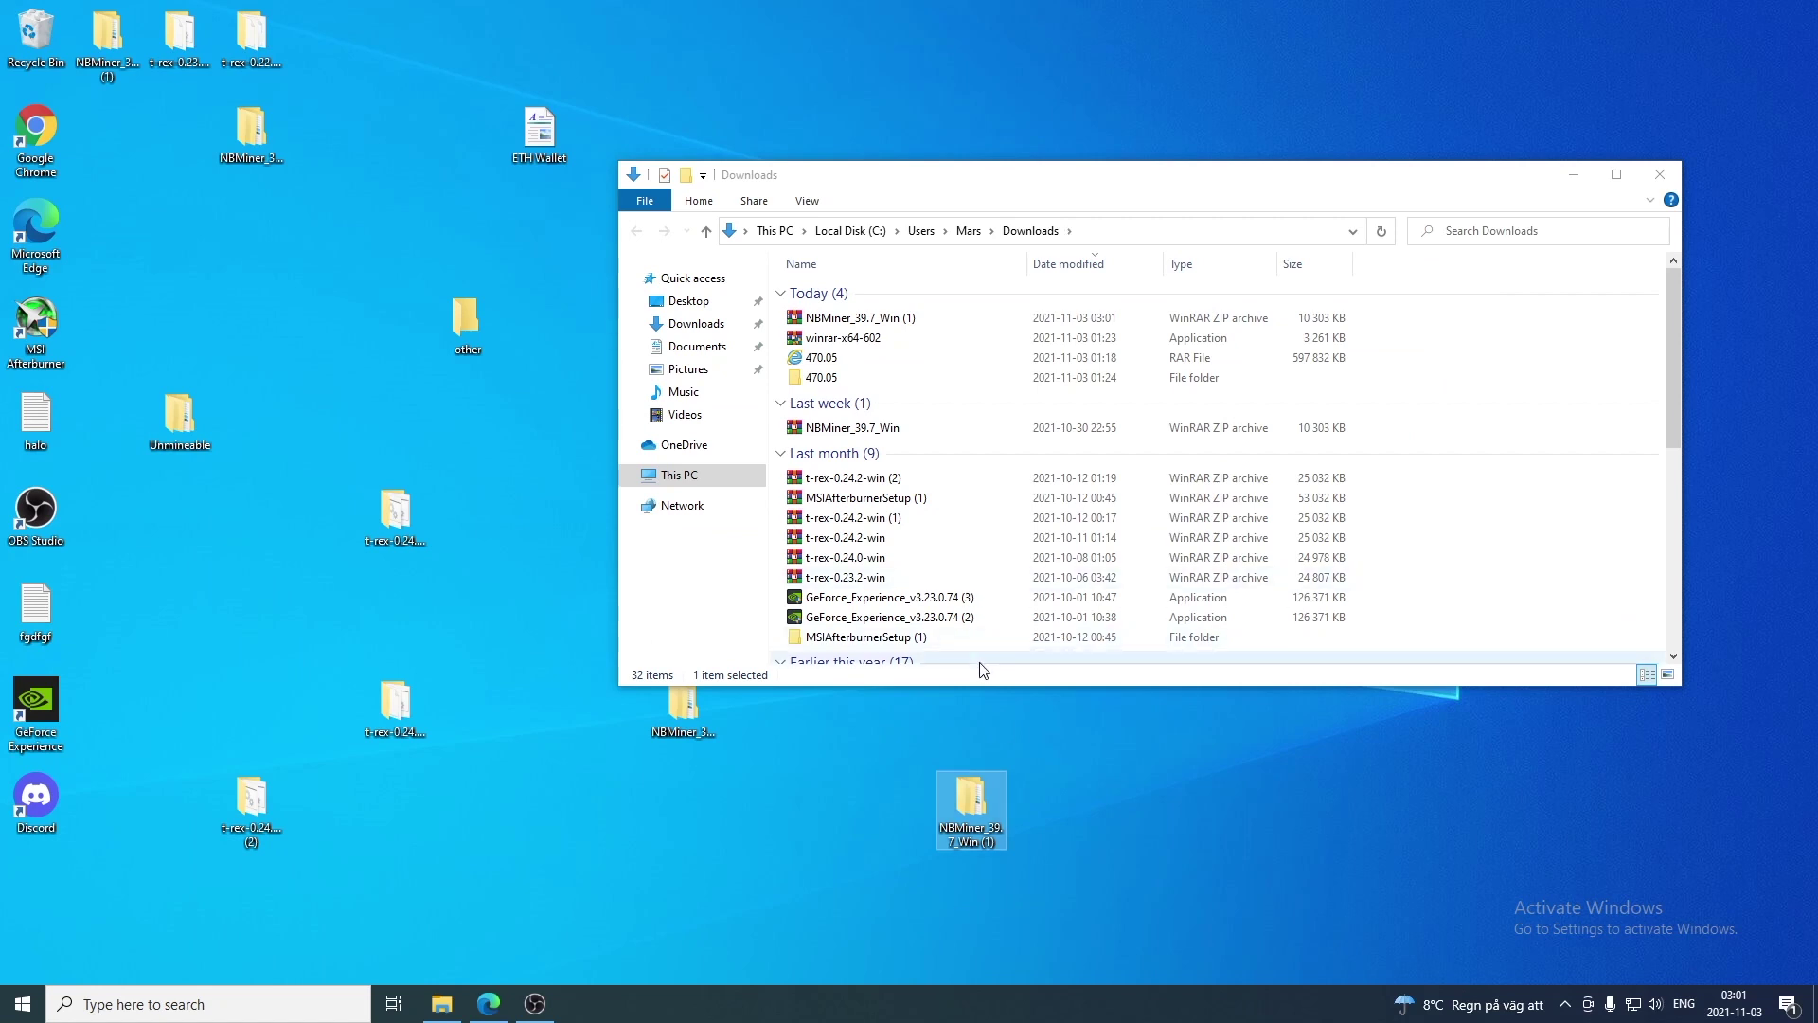
# - Open the start_eth batch file from the desktop folder's NBMiner_Win subfolder for editing in Notepad
pyautogui.doubleClick(953, 799)
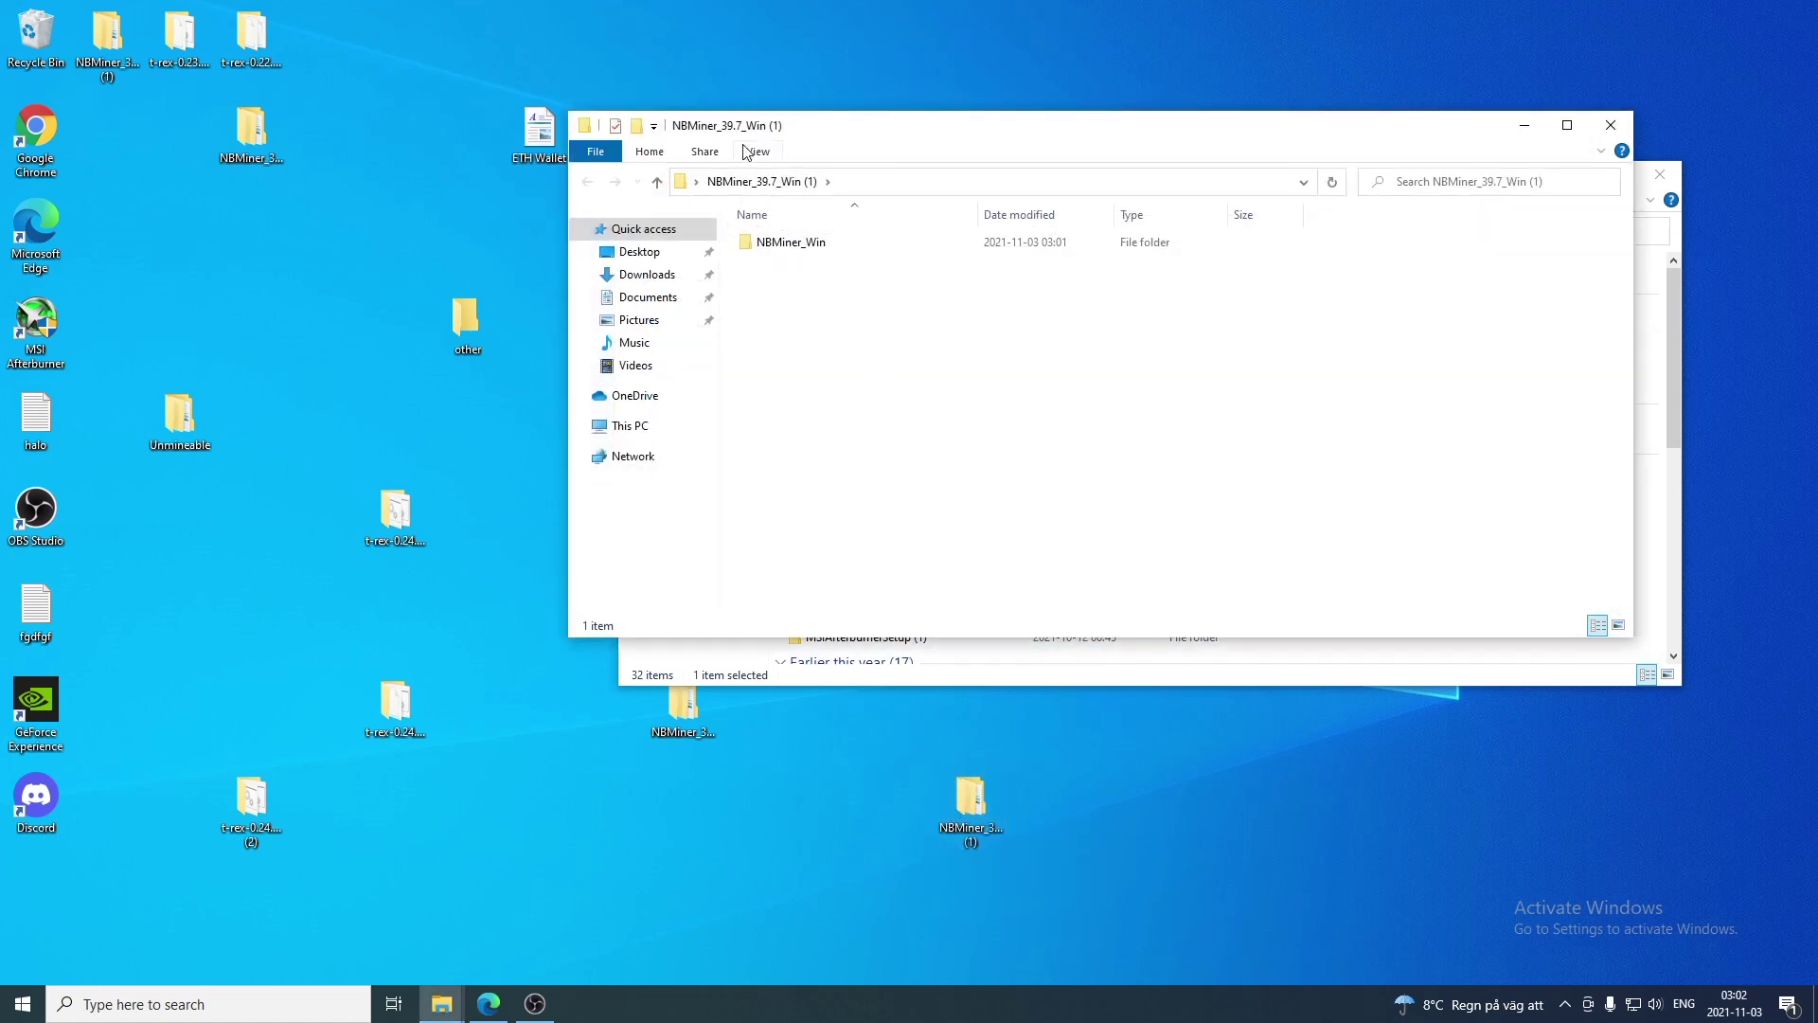
pyautogui.doubleClick(796, 250)
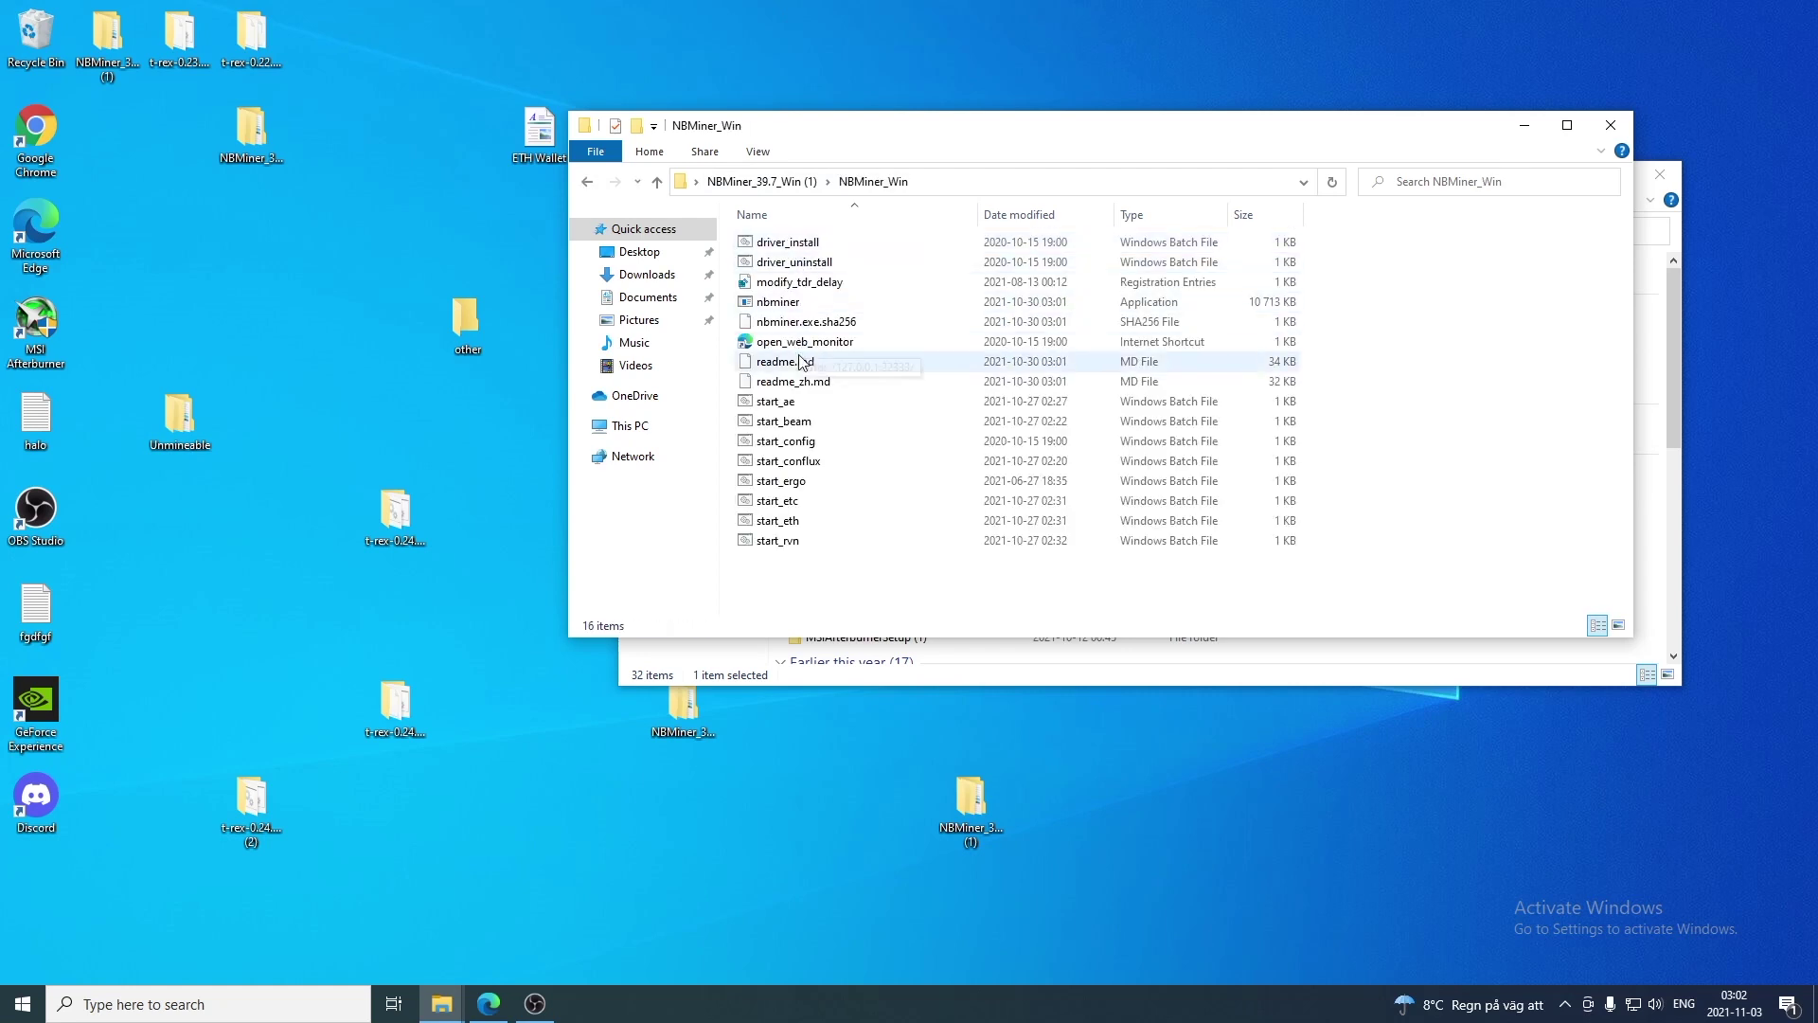
pyautogui.click(779, 522)
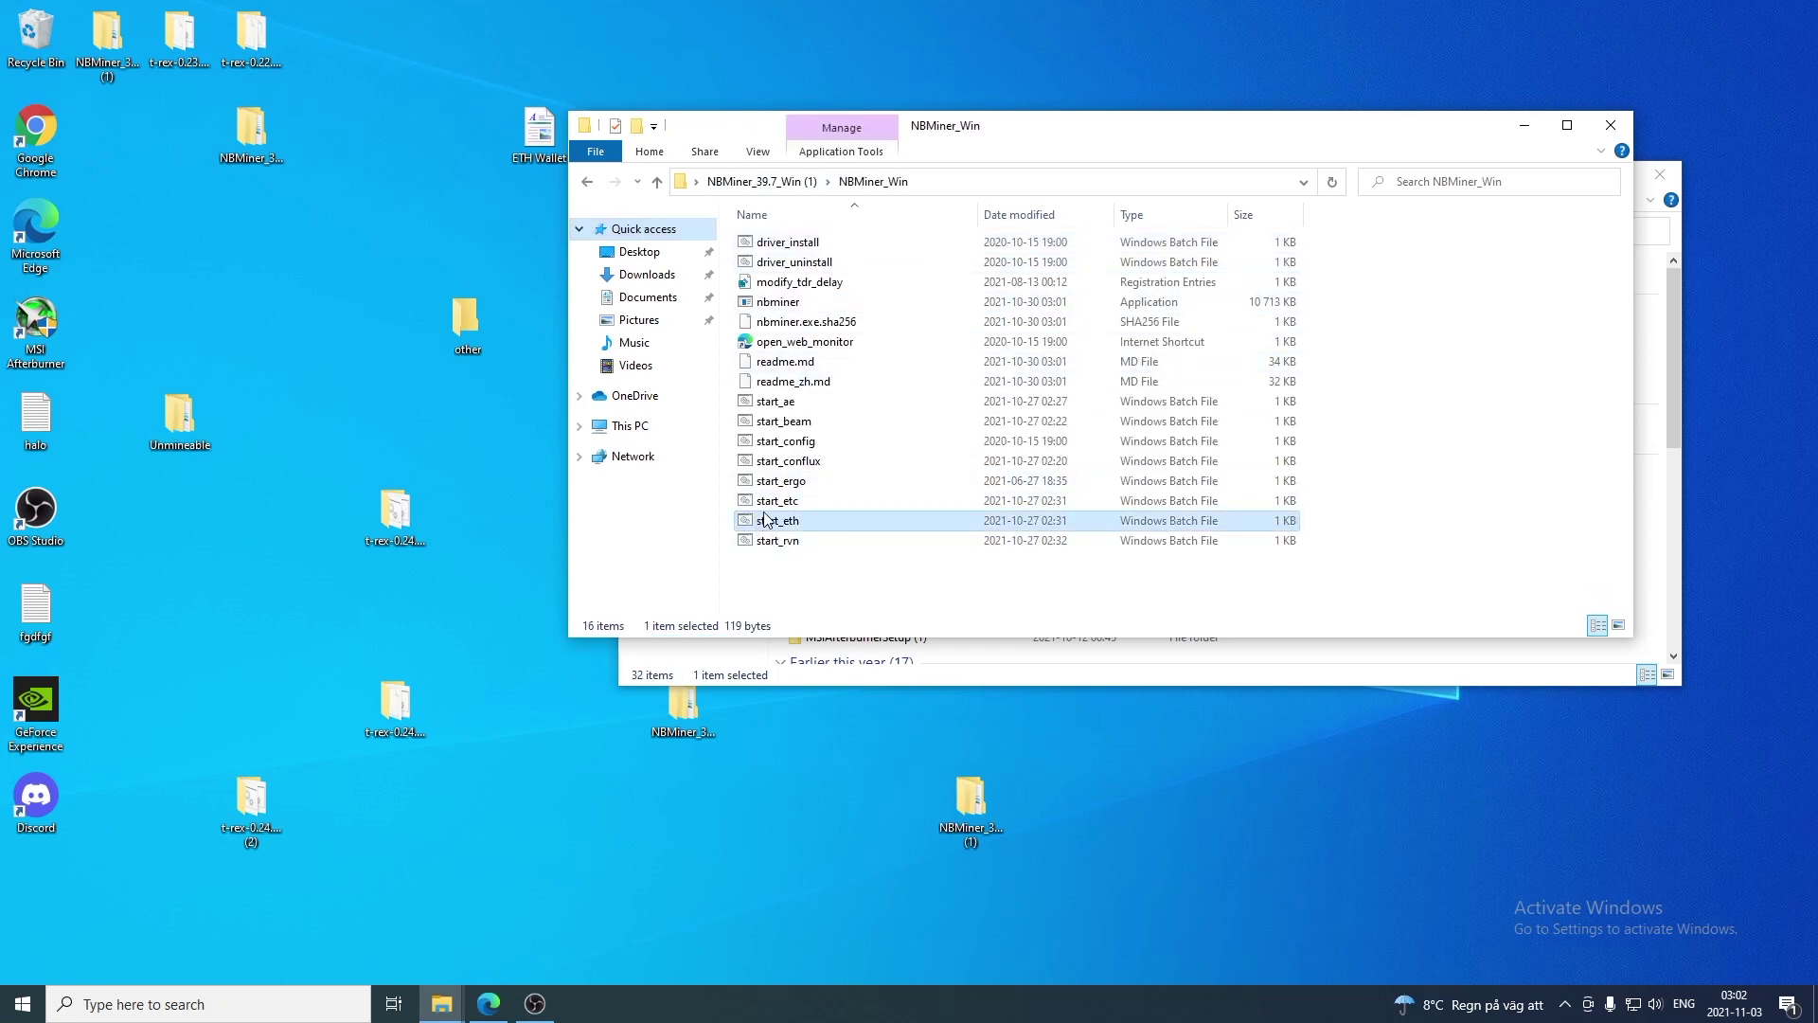
pyautogui.rightClick(782, 524)
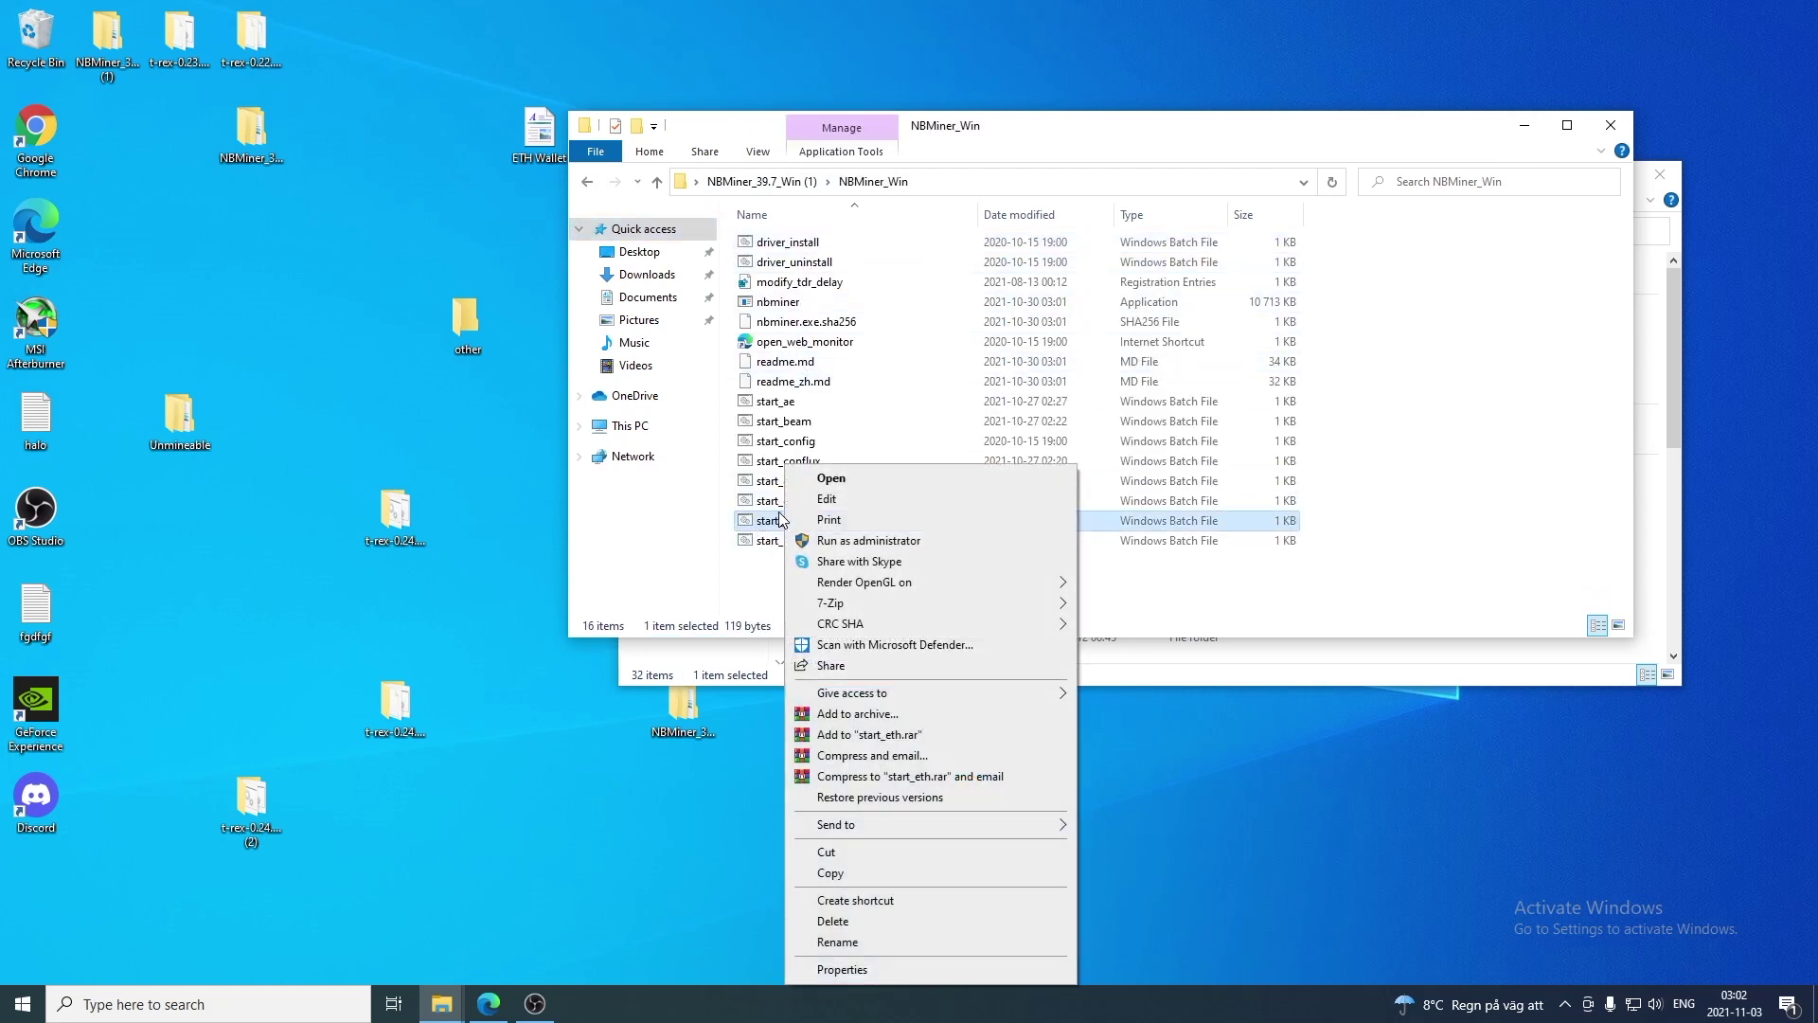
pyautogui.click(825, 502)
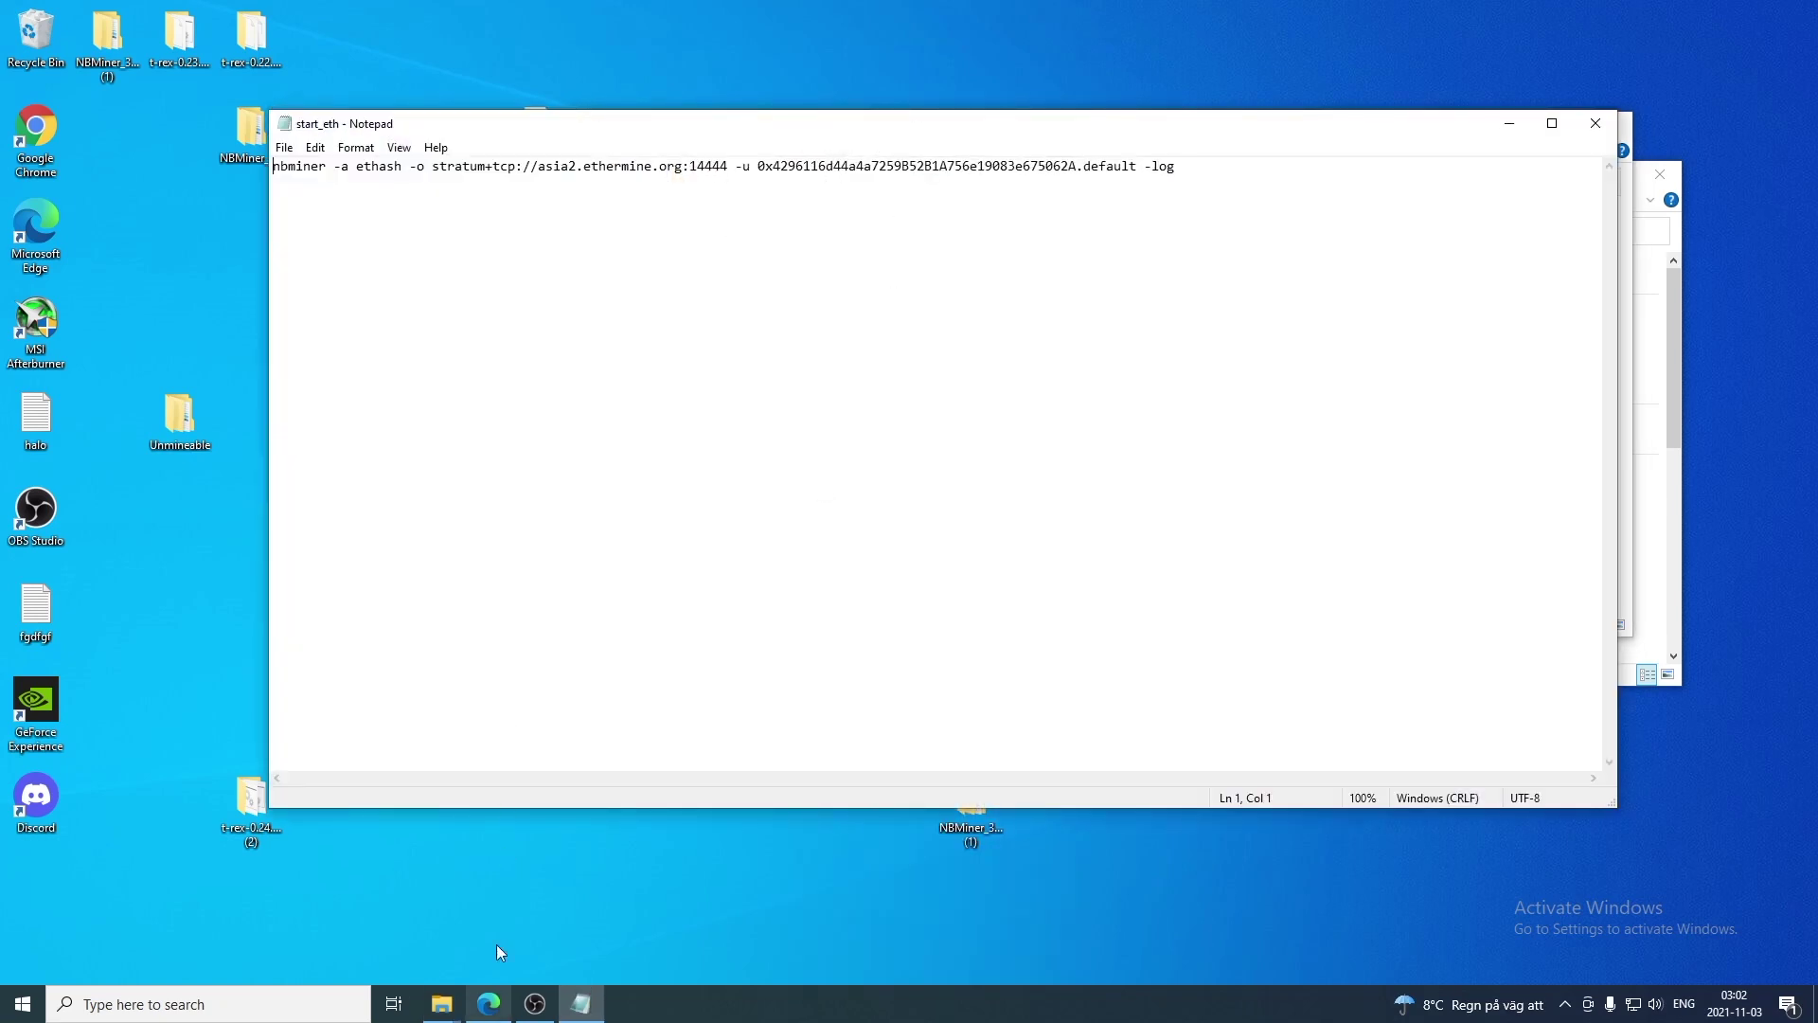
# - Switch to Edge, open Ethermine's Start Mining page in a new tab, and copy the Europe server address eu1.ethermine.org
pyautogui.click(489, 1002)
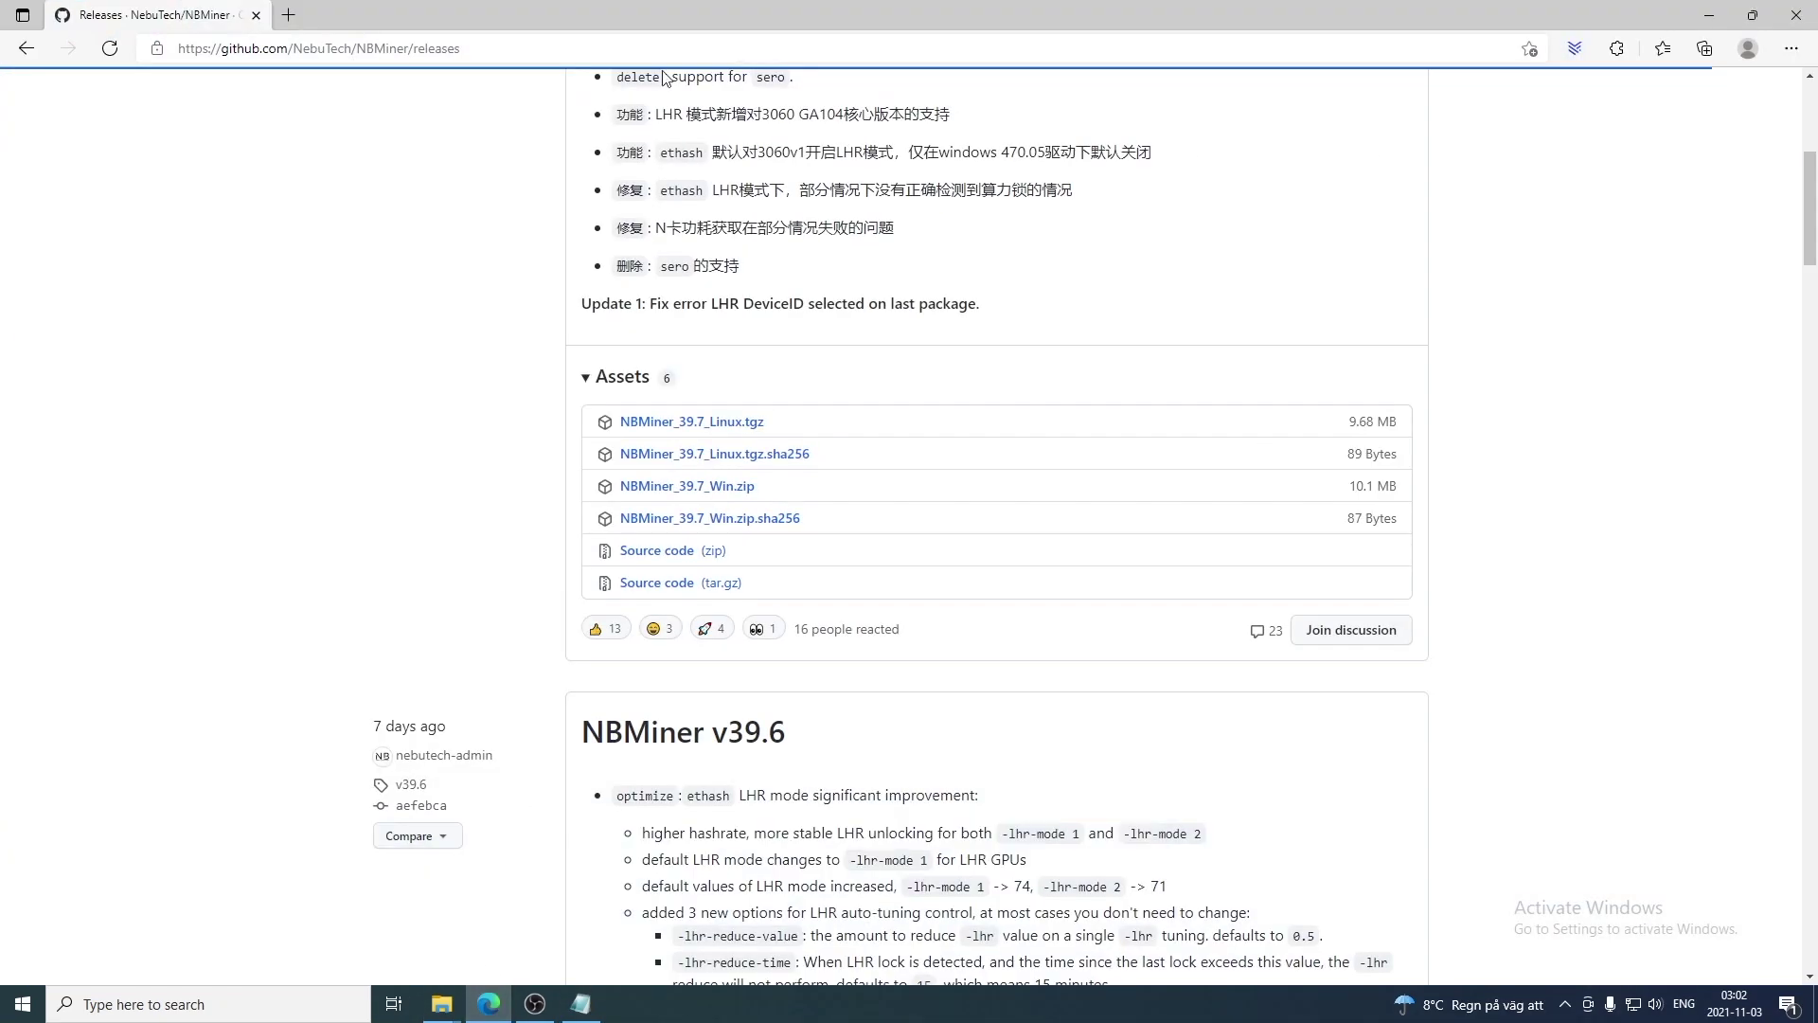
pyautogui.click(288, 14)
pyautogui.write('et')
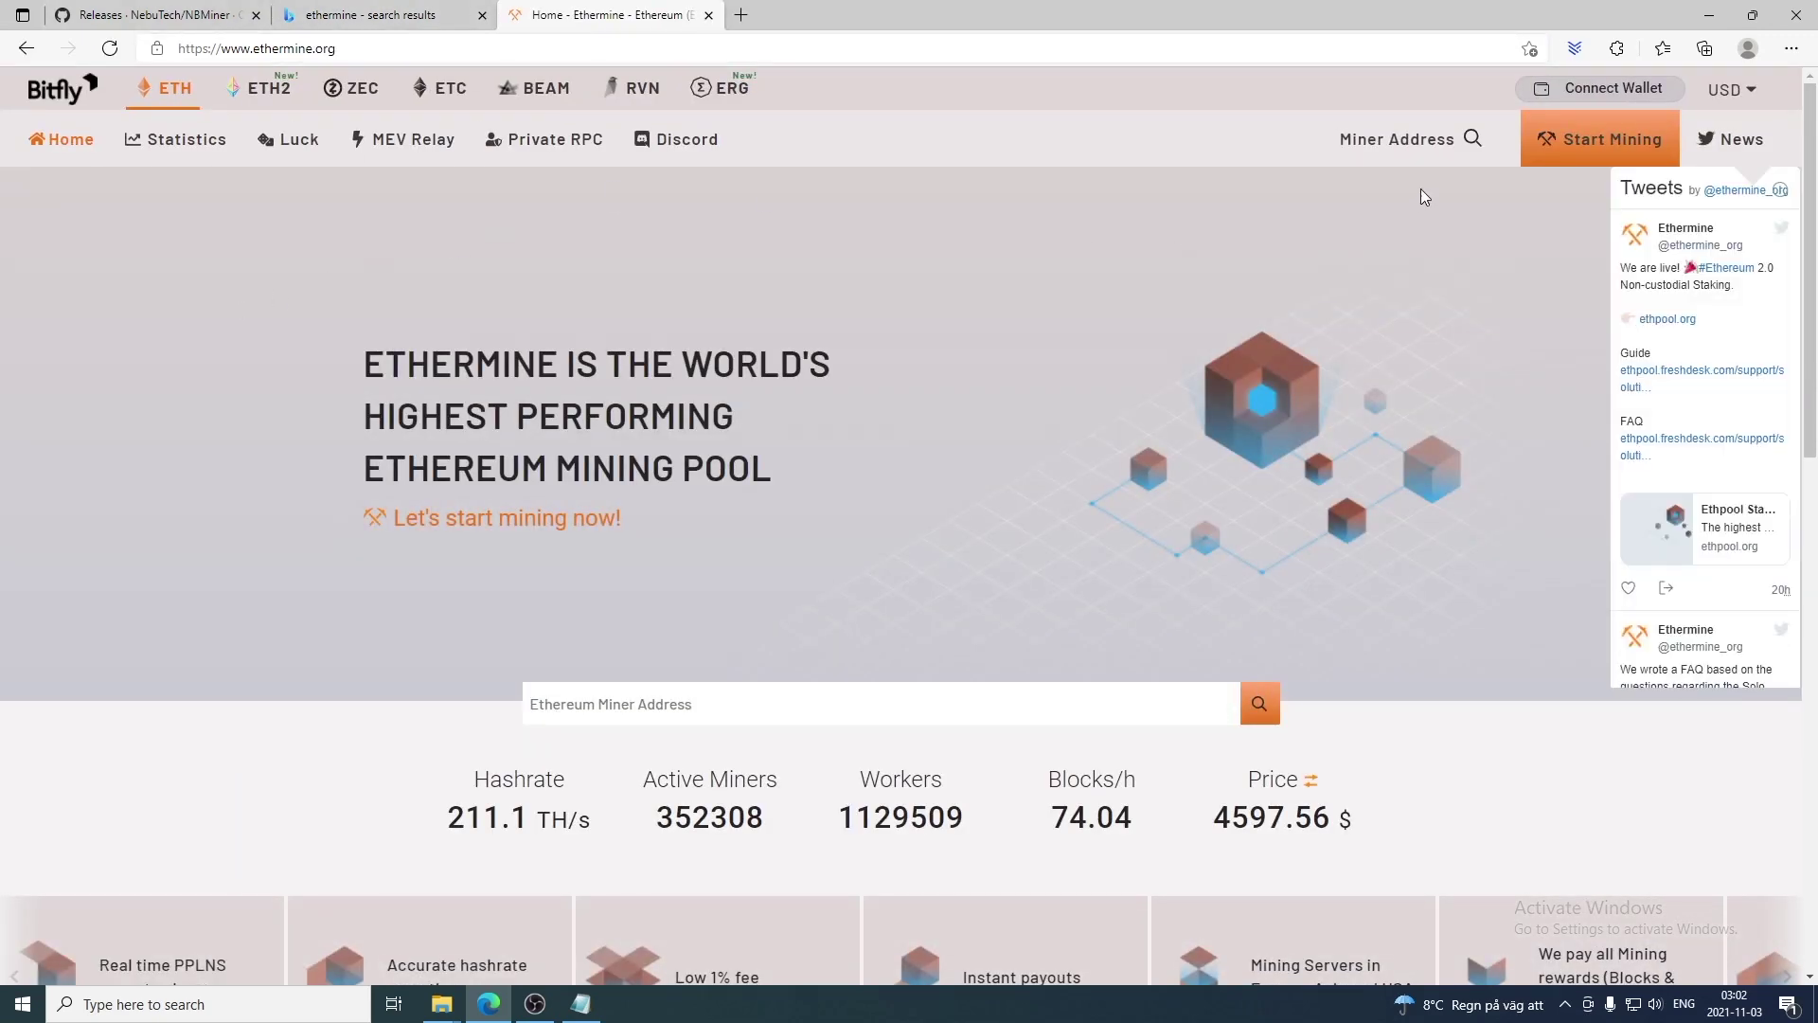
pyautogui.click(1591, 146)
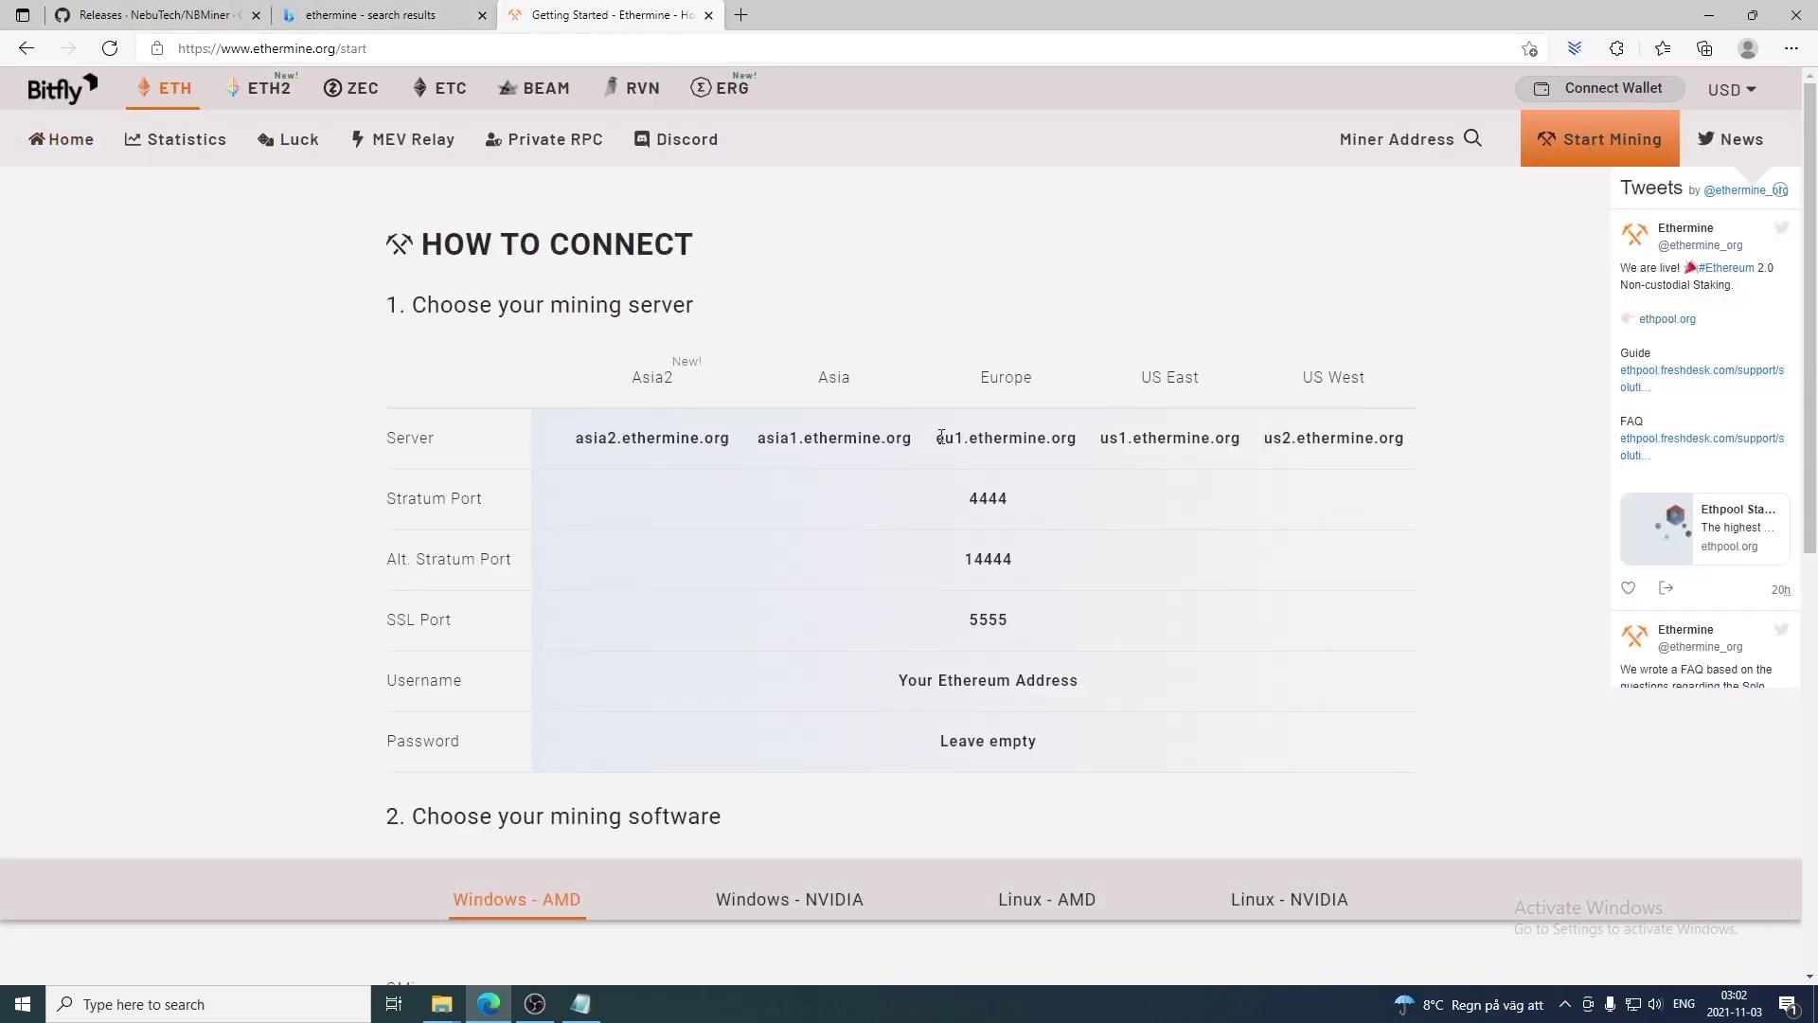
pyautogui.moveTo(941, 437); pyautogui.dragTo(998, 471)
pyautogui.hotkey('ctrl', 'c')
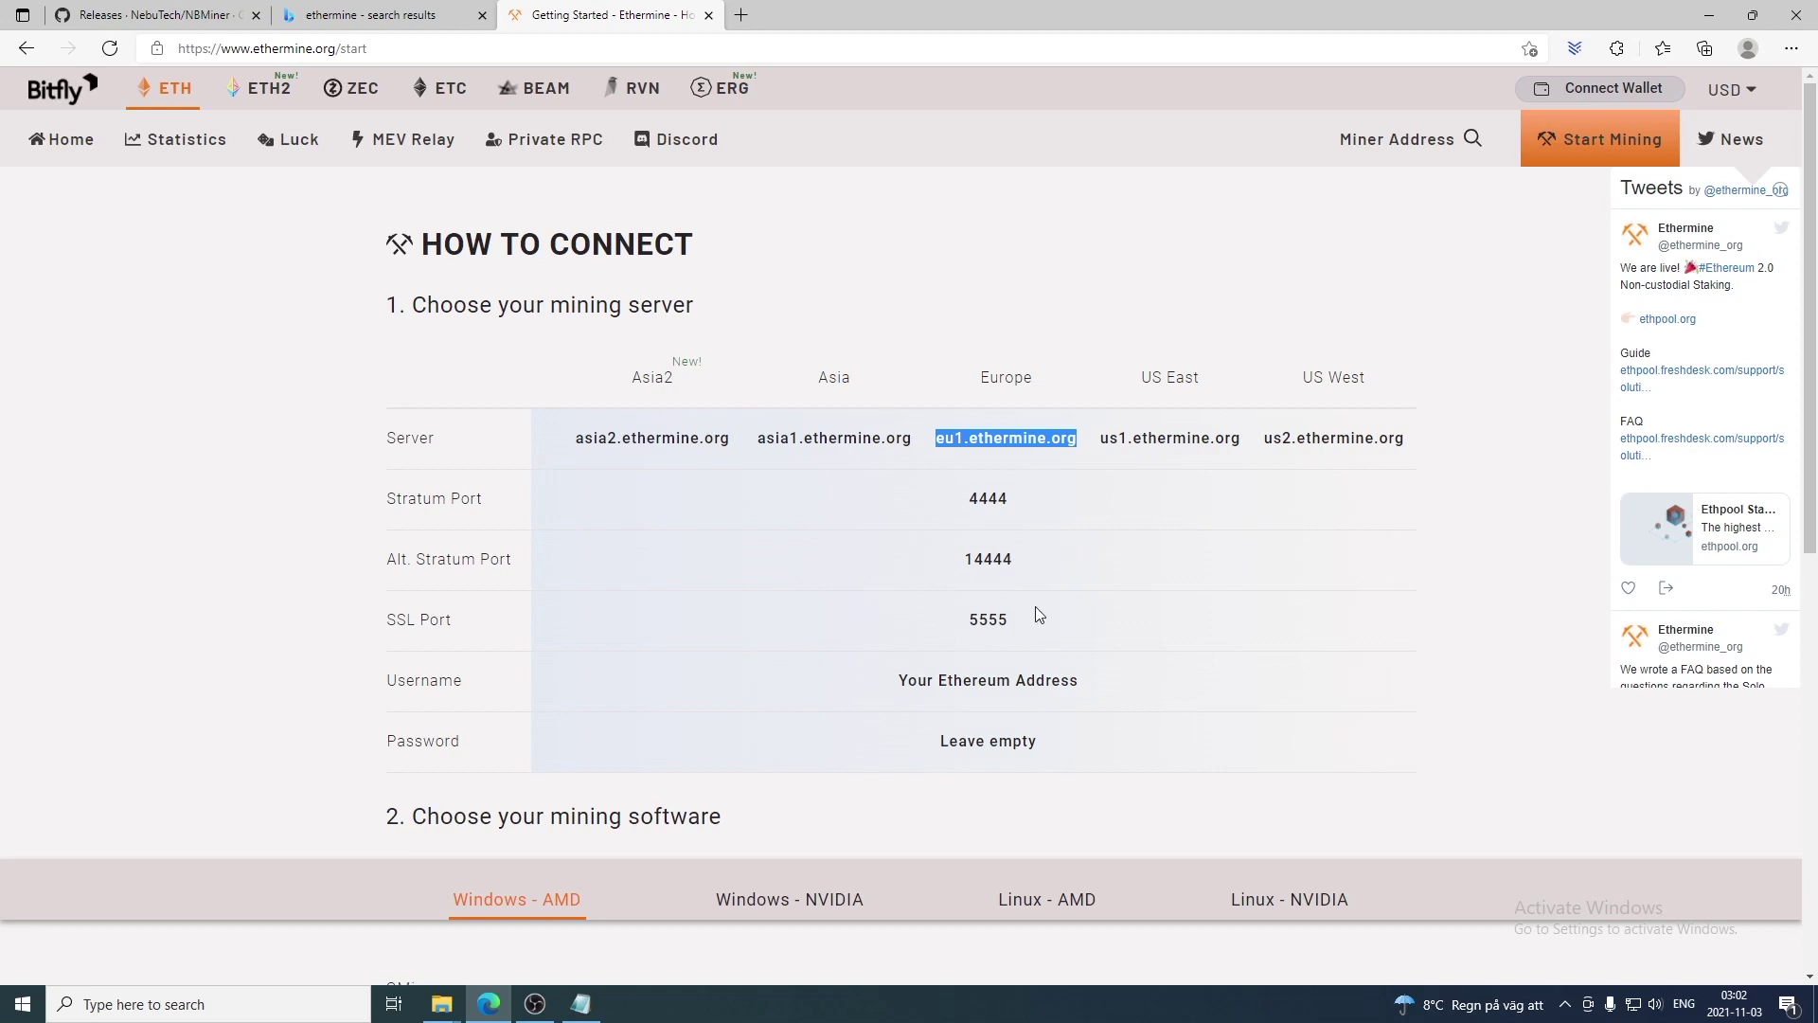
# - In the start_eth file in Notepad, set the pool server to eu1.ethermine.org and its port to 4444
pyautogui.hotkey('alt', 'Tab')
pyautogui.hotkey('alt', 'Tab')
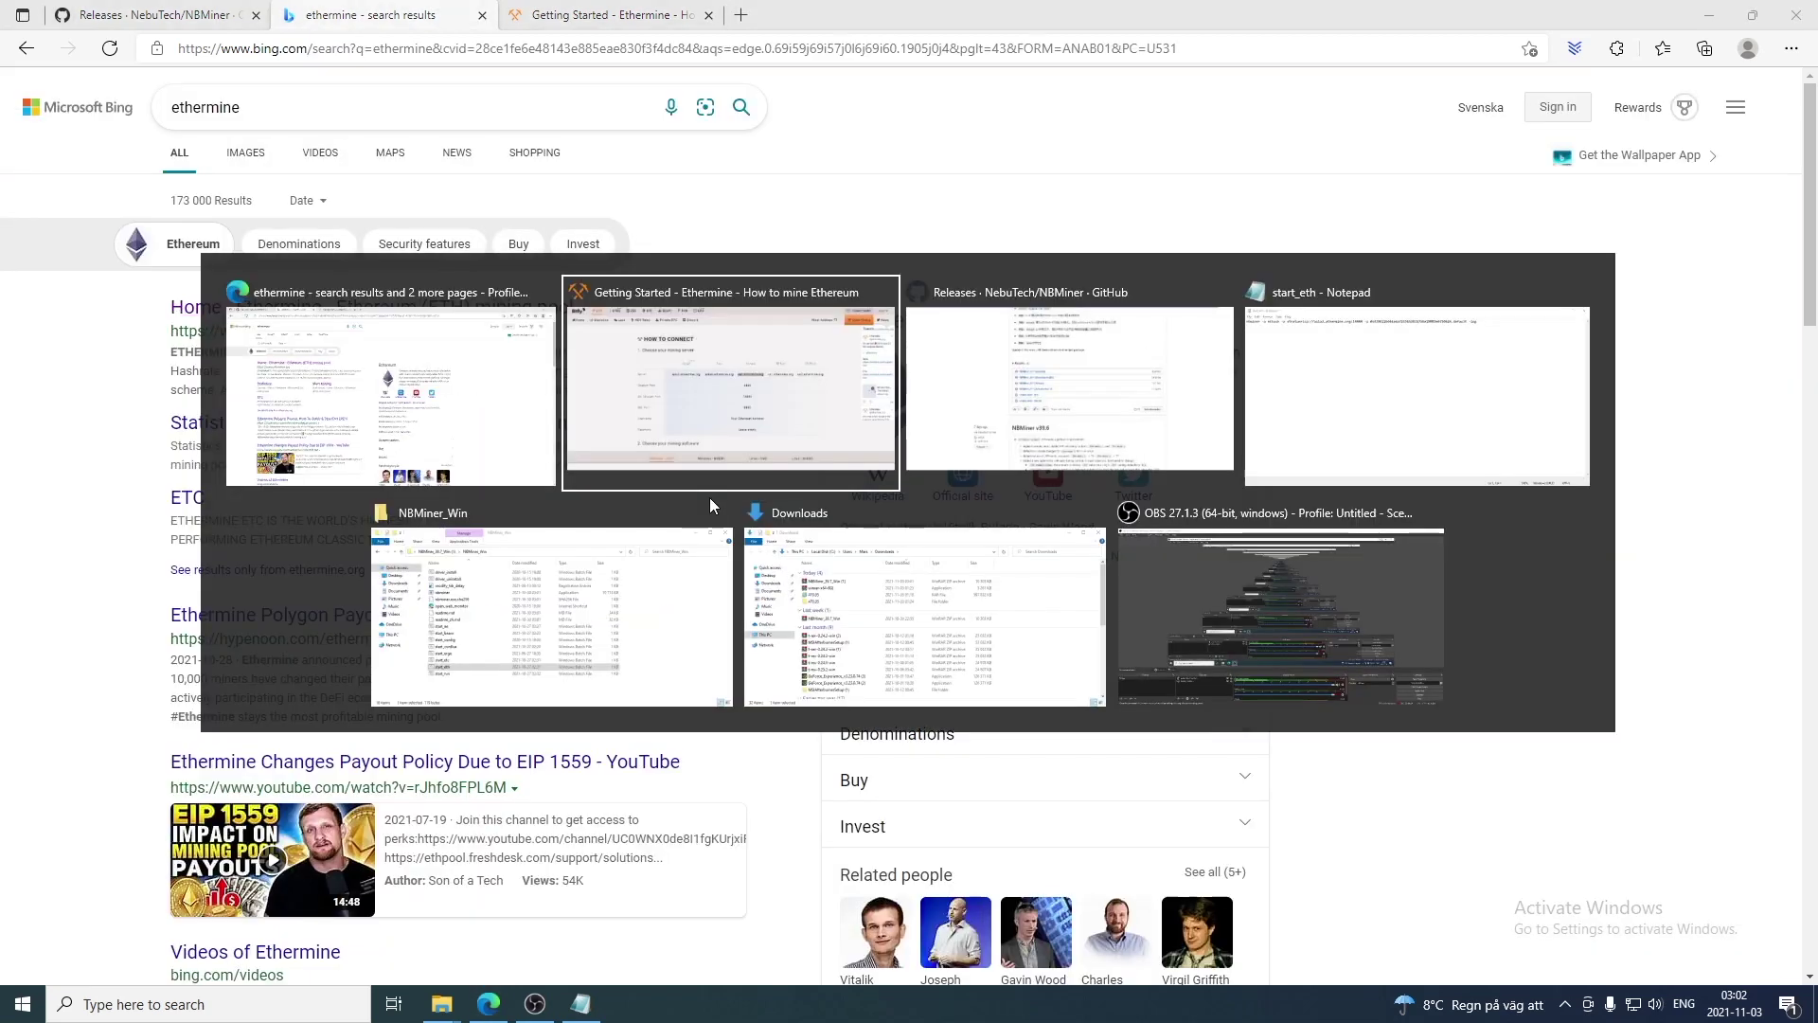
pyautogui.hotkey('alt', 'Tab')
pyautogui.hotkey('alt', 'Tab')
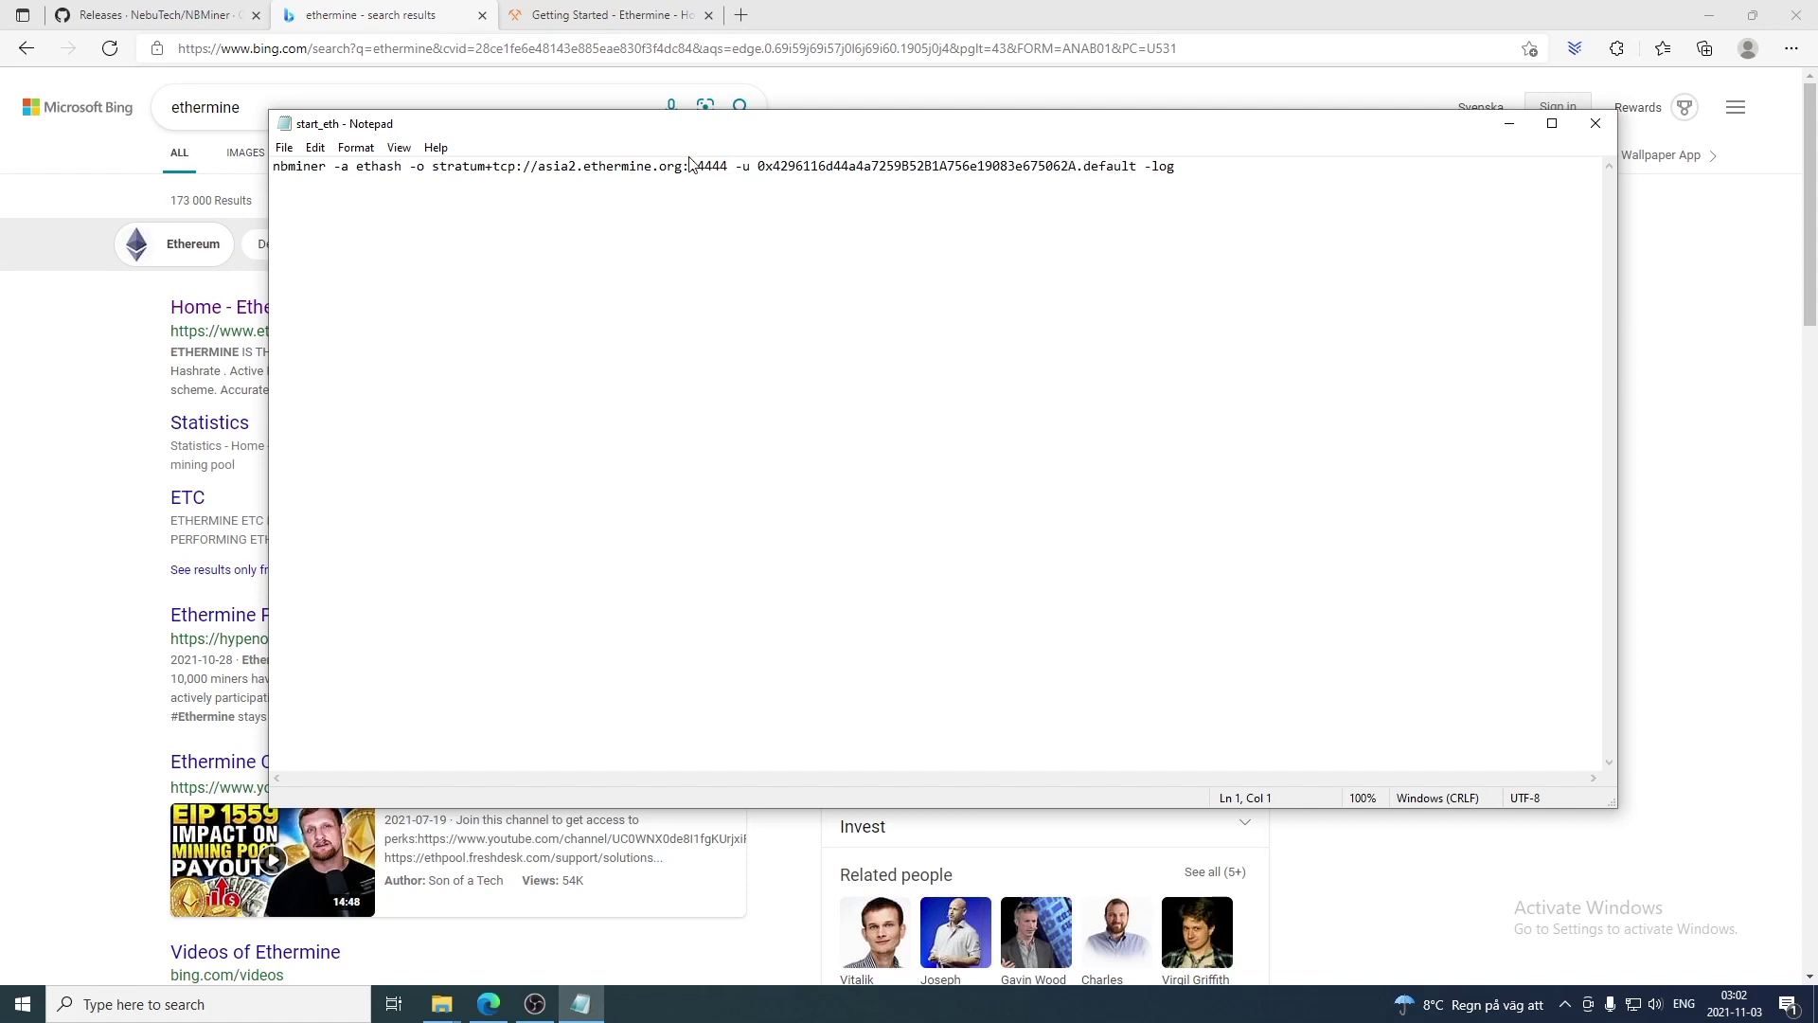
pyautogui.moveTo(684, 174); pyautogui.dragTo(534, 174)
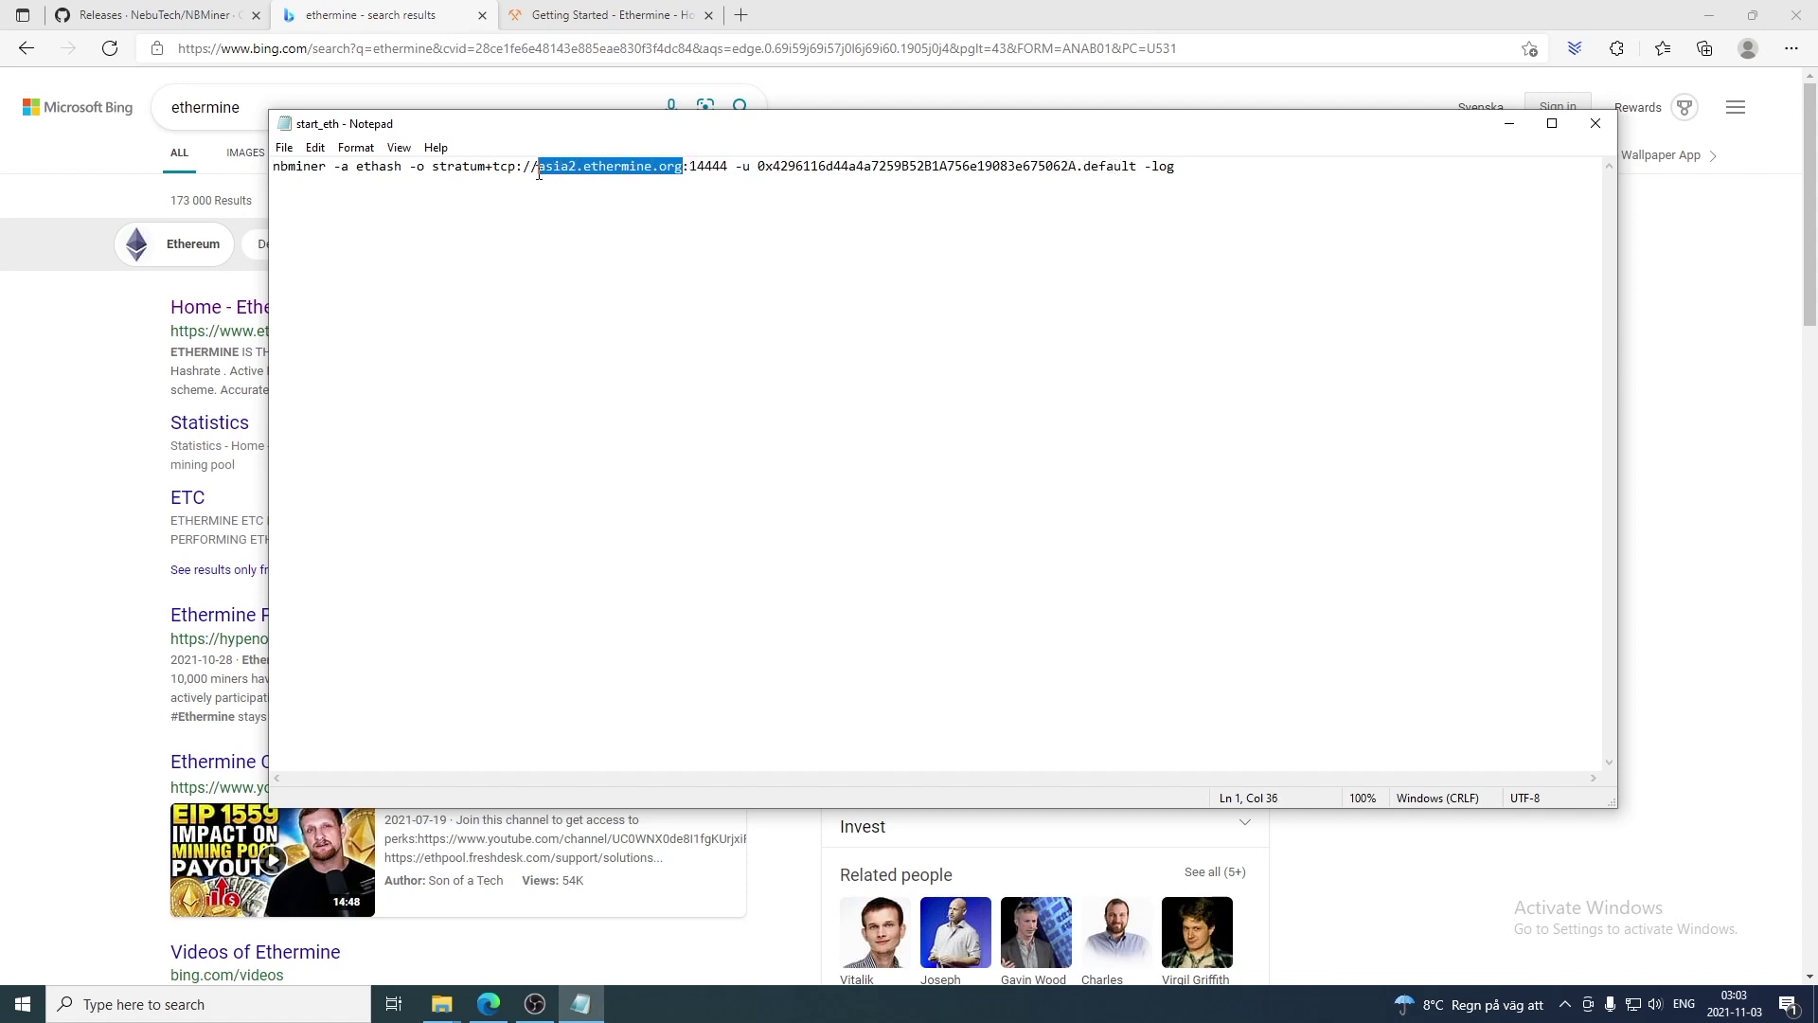
pyautogui.press('Delete')
pyautogui.hotkey('ctrl', 'v')
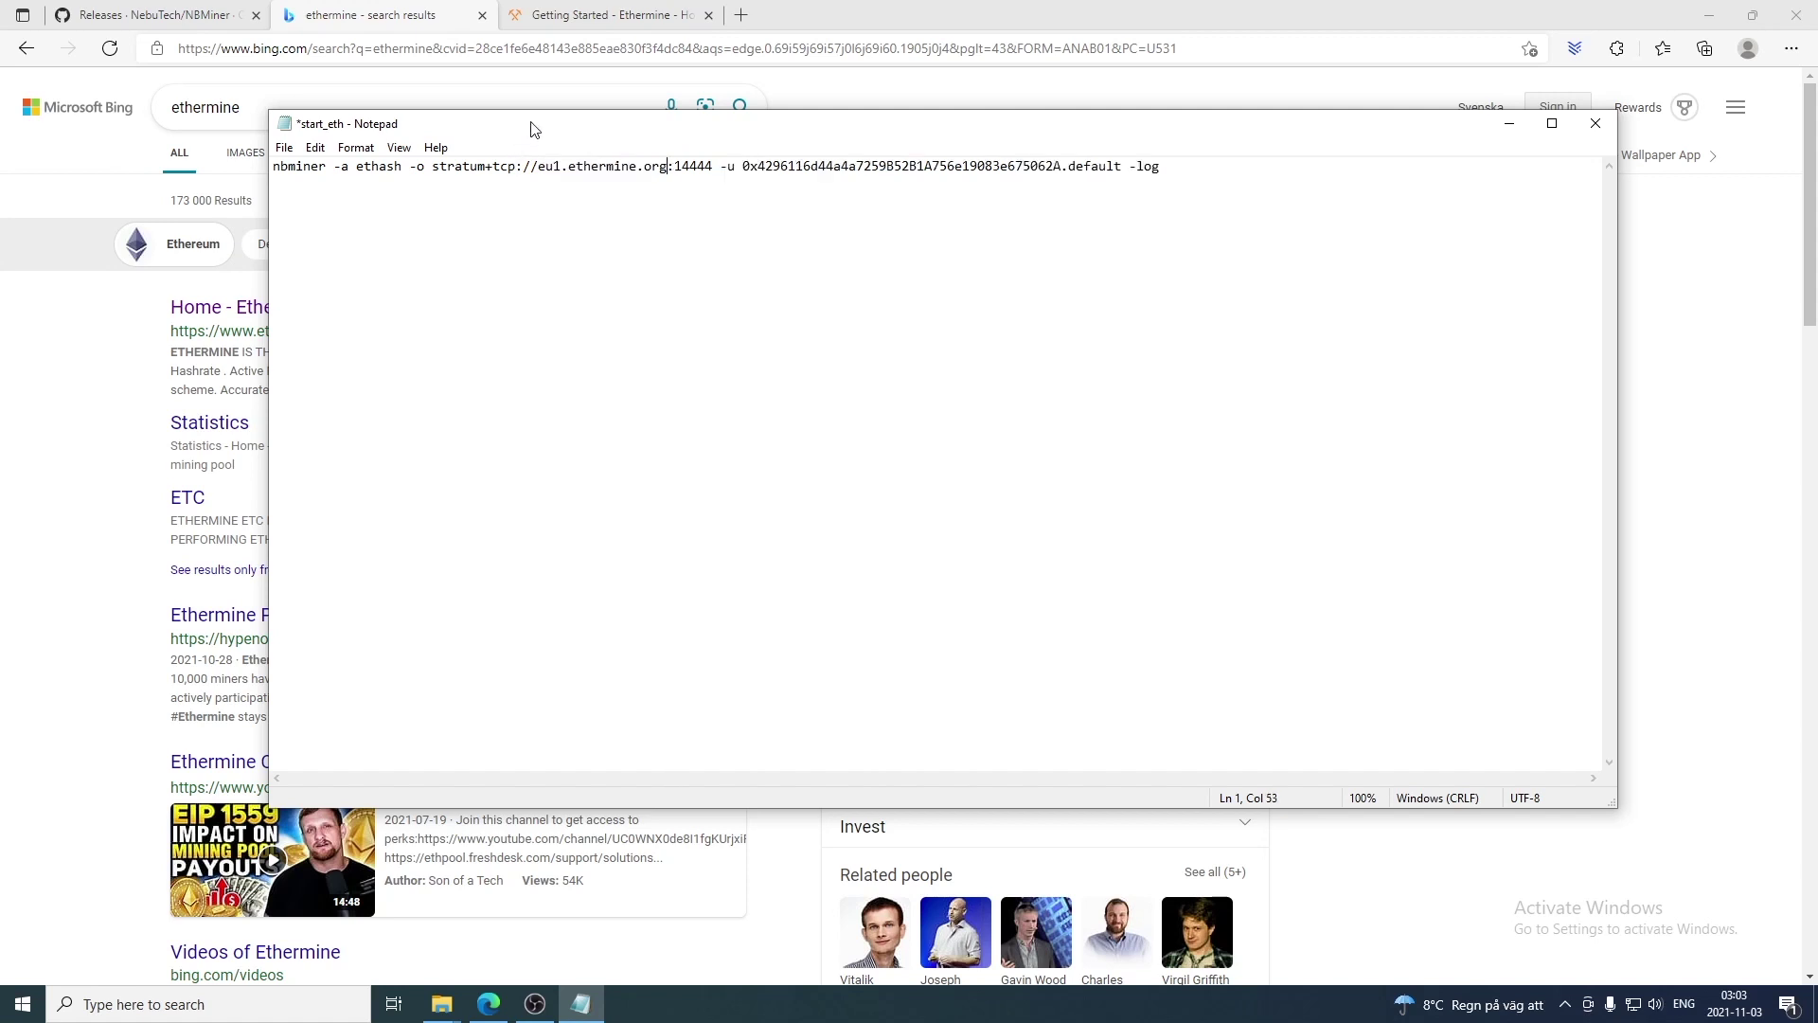
pyautogui.press('BackSpace')
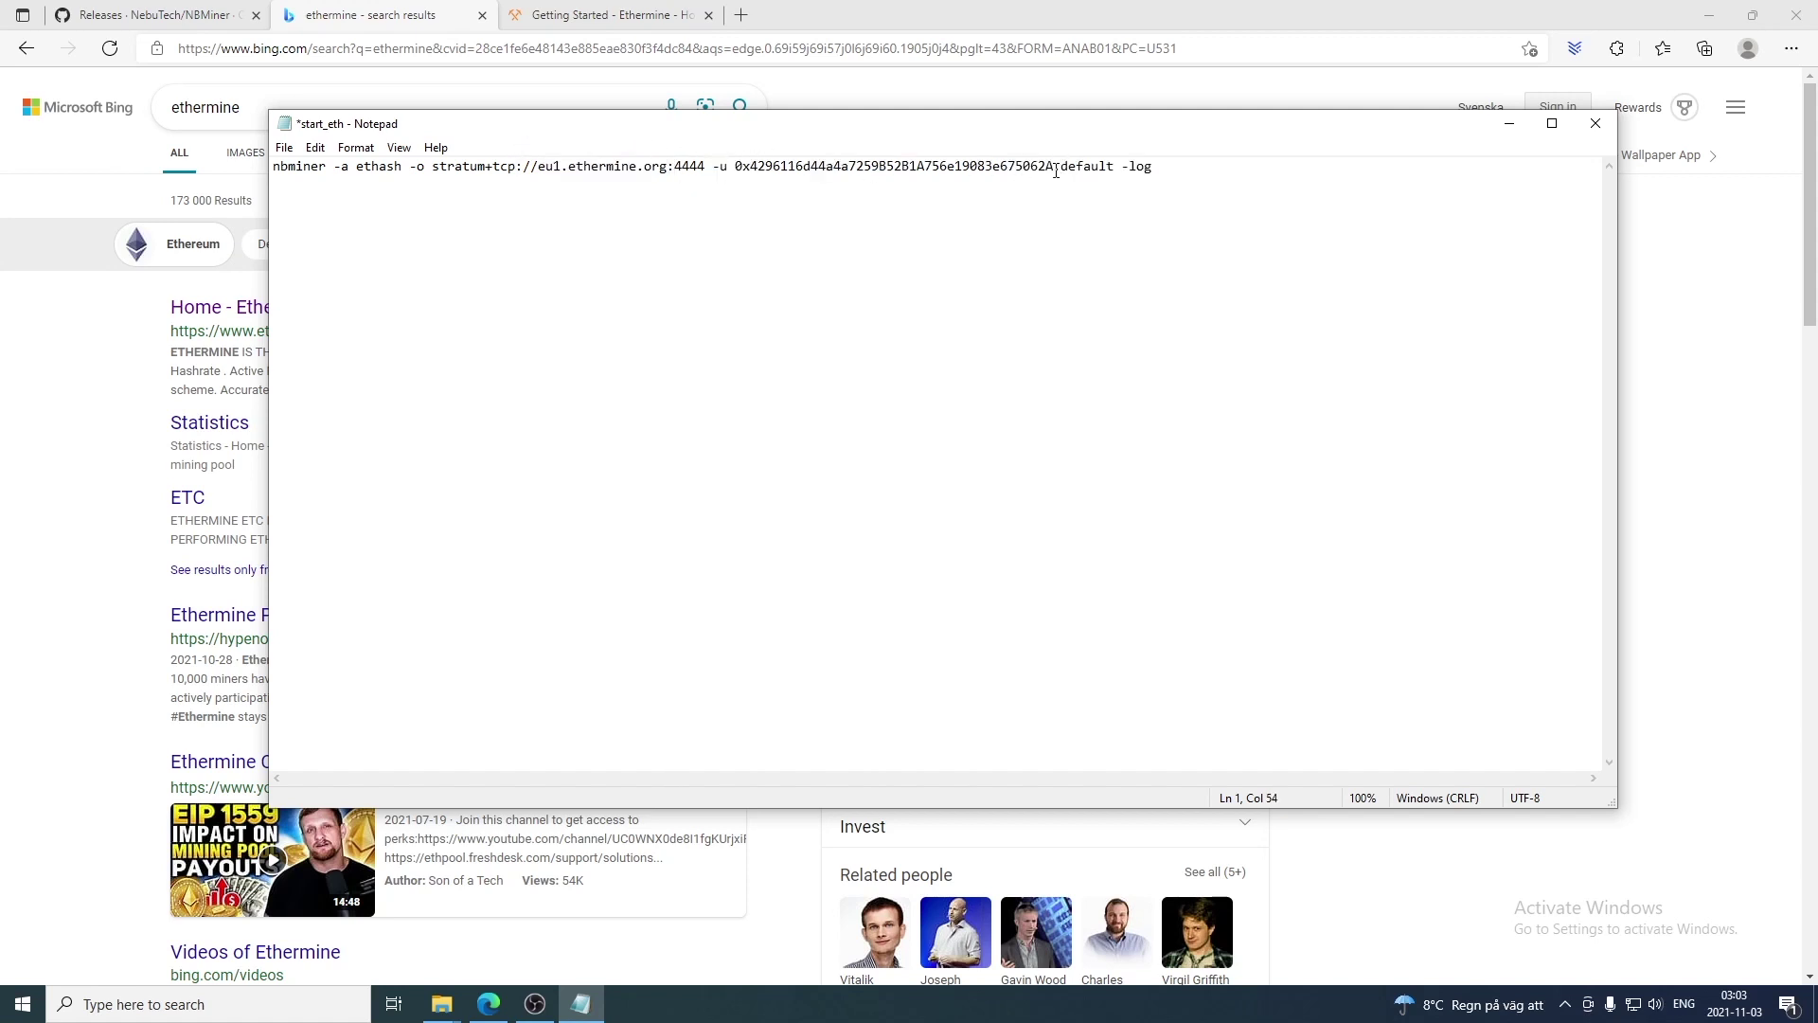
# - Set the worker name after the wallet address to MARS, and close start_eth.bat with the changes saved
pyautogui.moveTo(1054, 169); pyautogui.dragTo(737, 171)
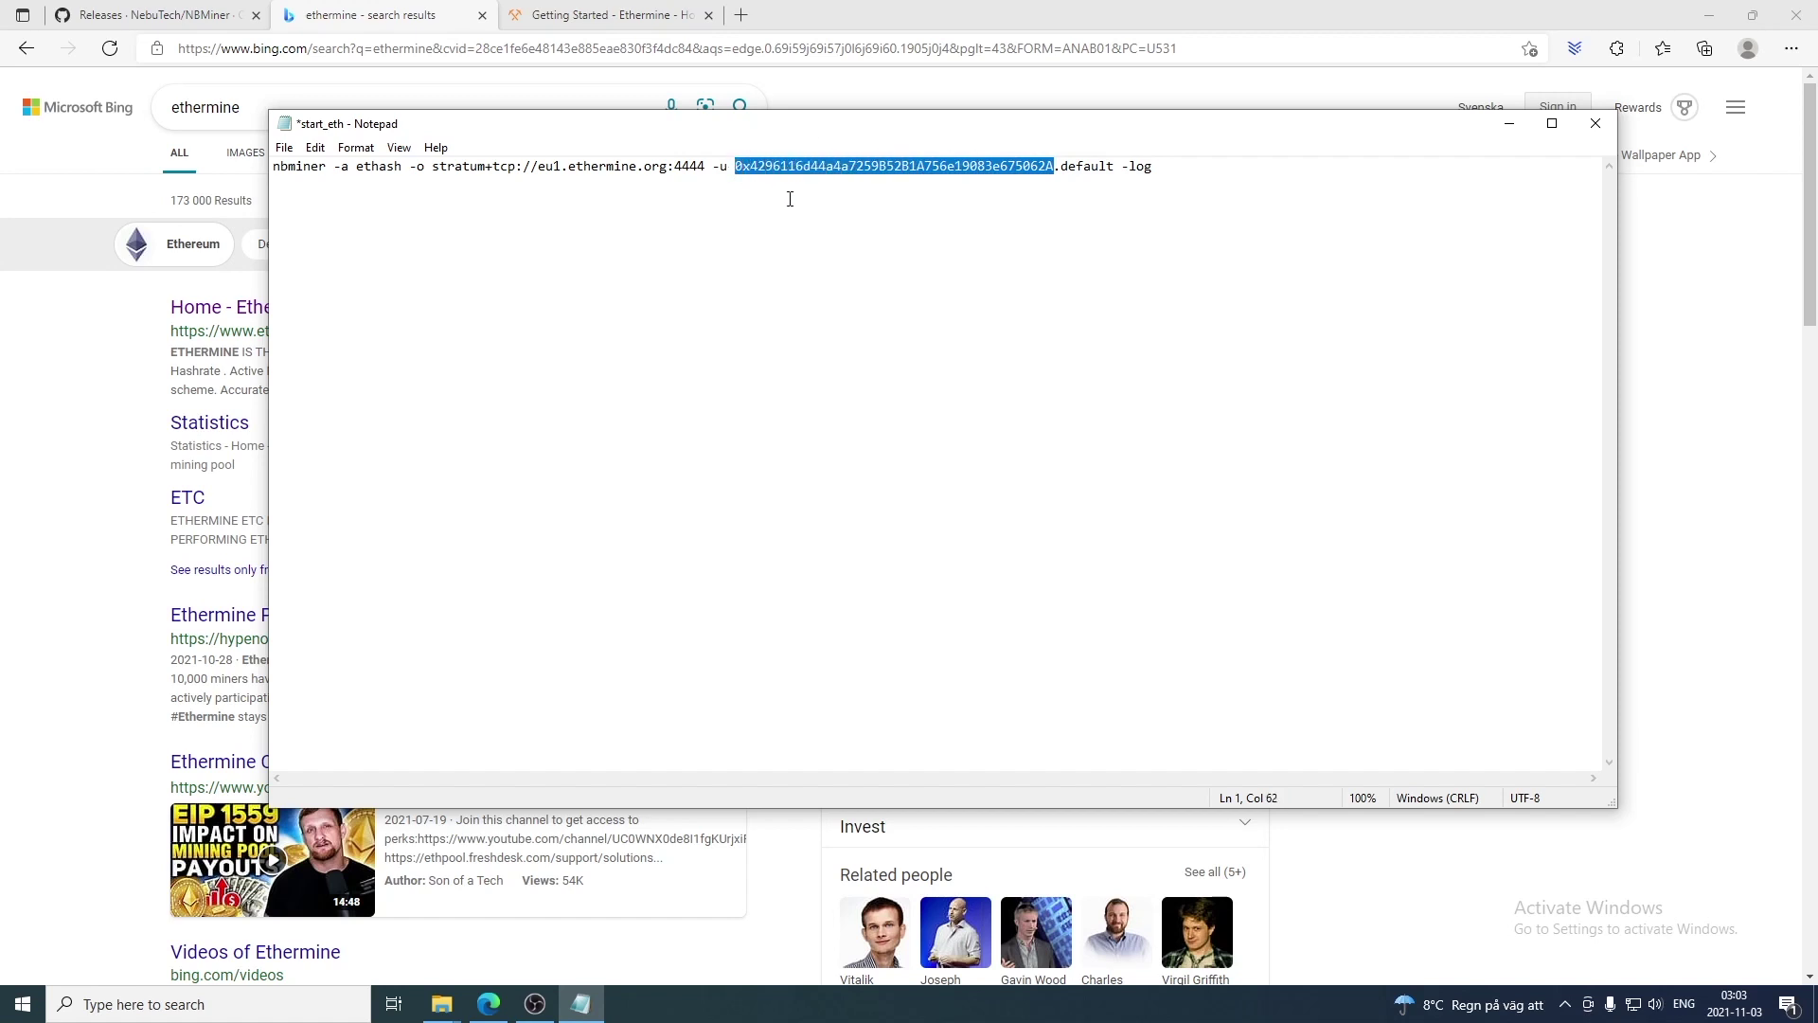
pyautogui.click(902, 221)
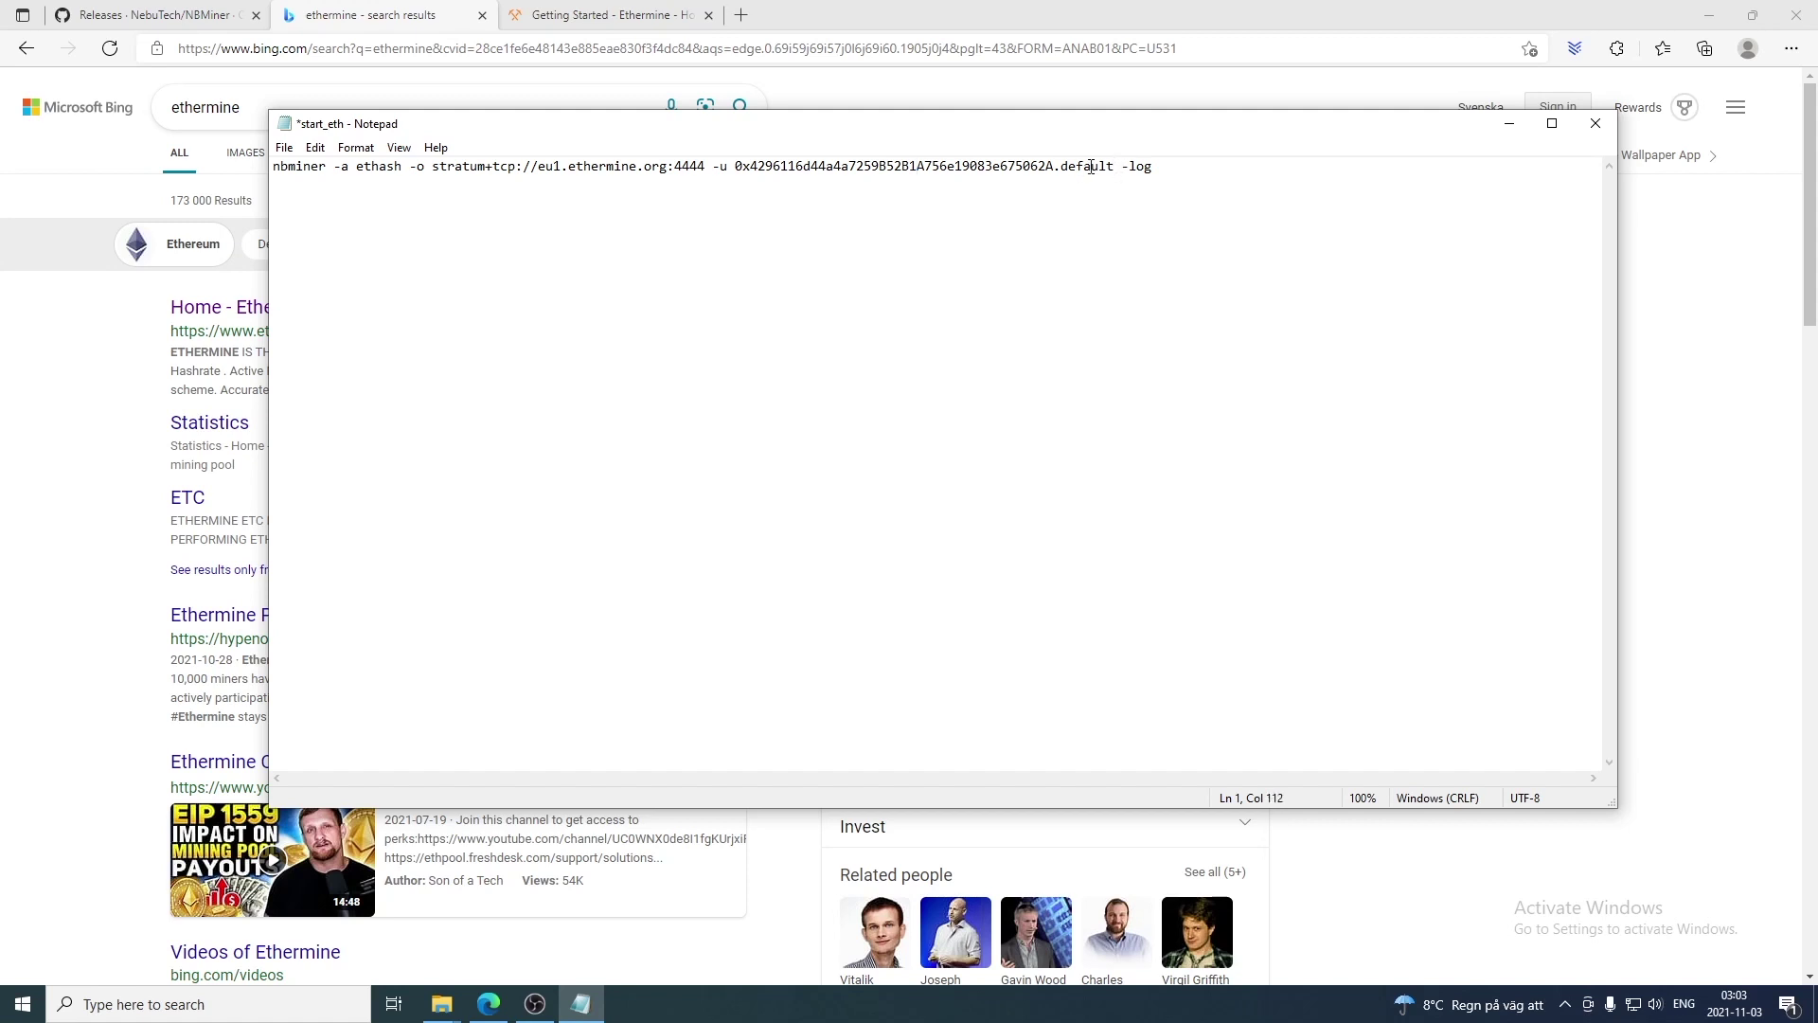
pyautogui.moveTo(1014, 167); pyautogui.dragTo(1024, 167)
pyautogui.press('BackSpace')
pyautogui.press('BackSpace')
pyautogui.press('BackSpace')
pyautogui.press('BackSpace')
pyautogui.press('BackSpace')
pyautogui.press('BackSpace')
pyautogui.press('BackSpace')
pyautogui.write('MARS')
pyautogui.click(1596, 123)
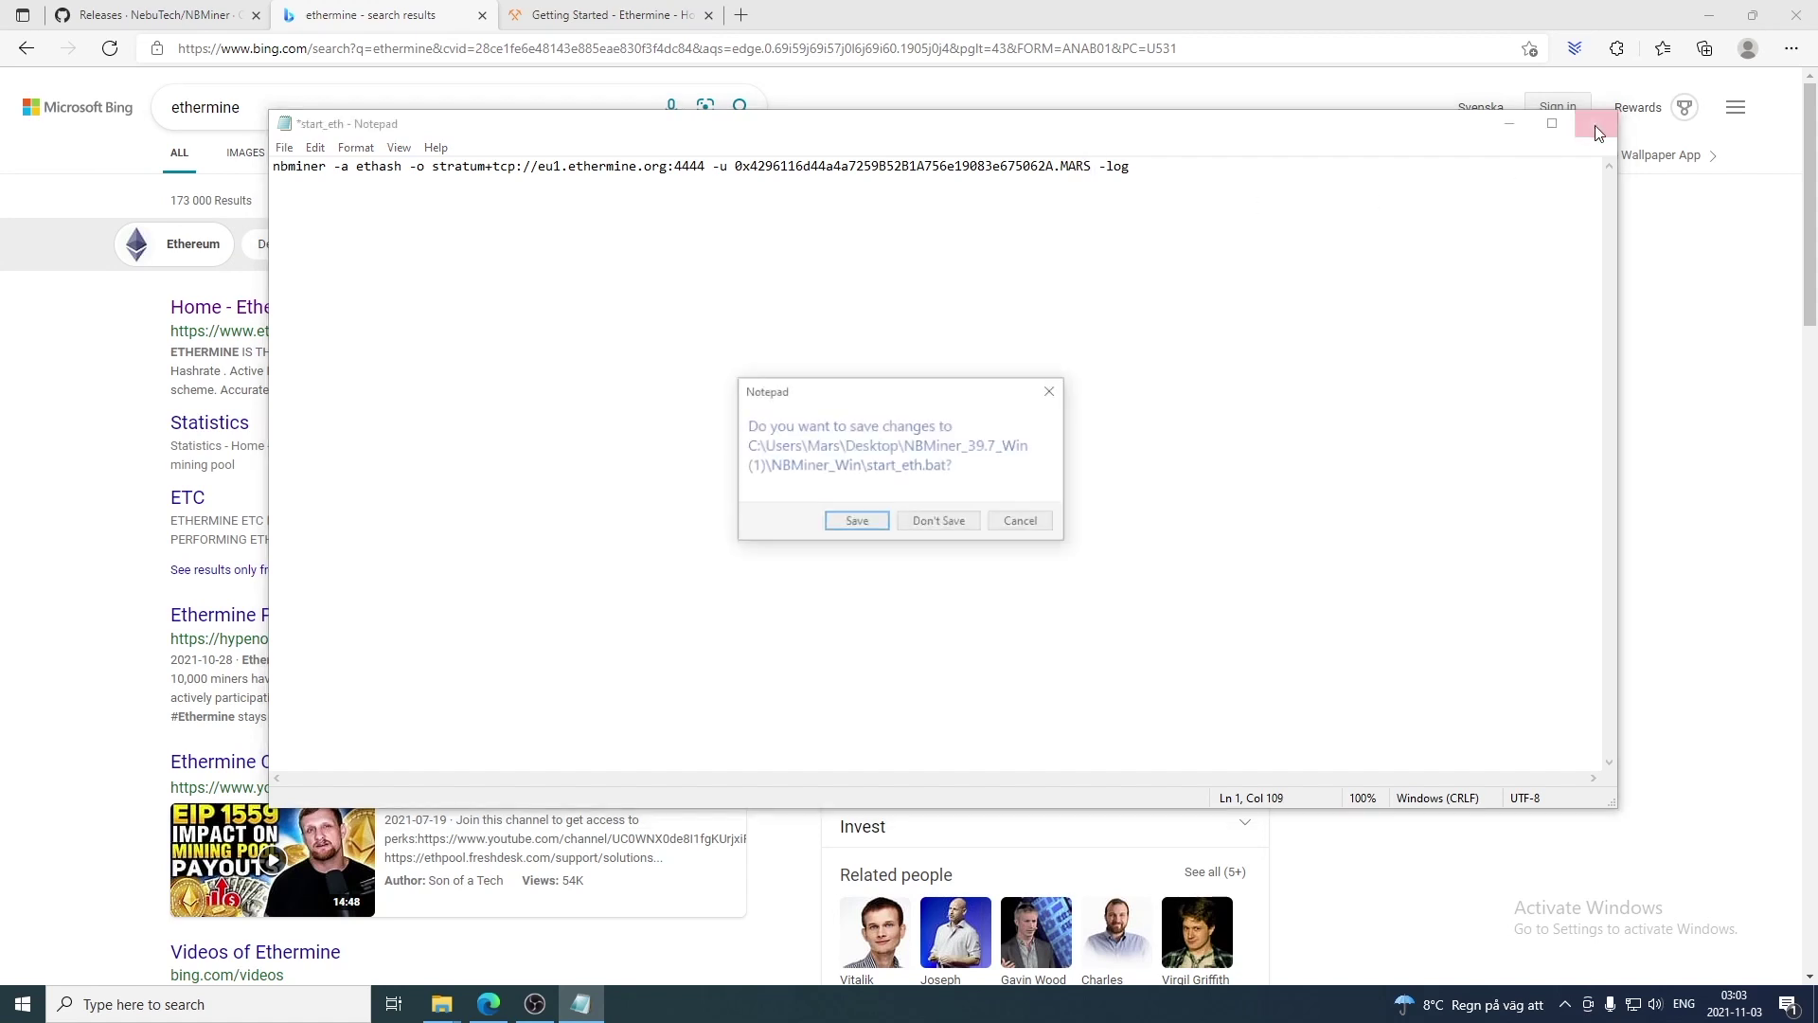
pyautogui.click(846, 530)
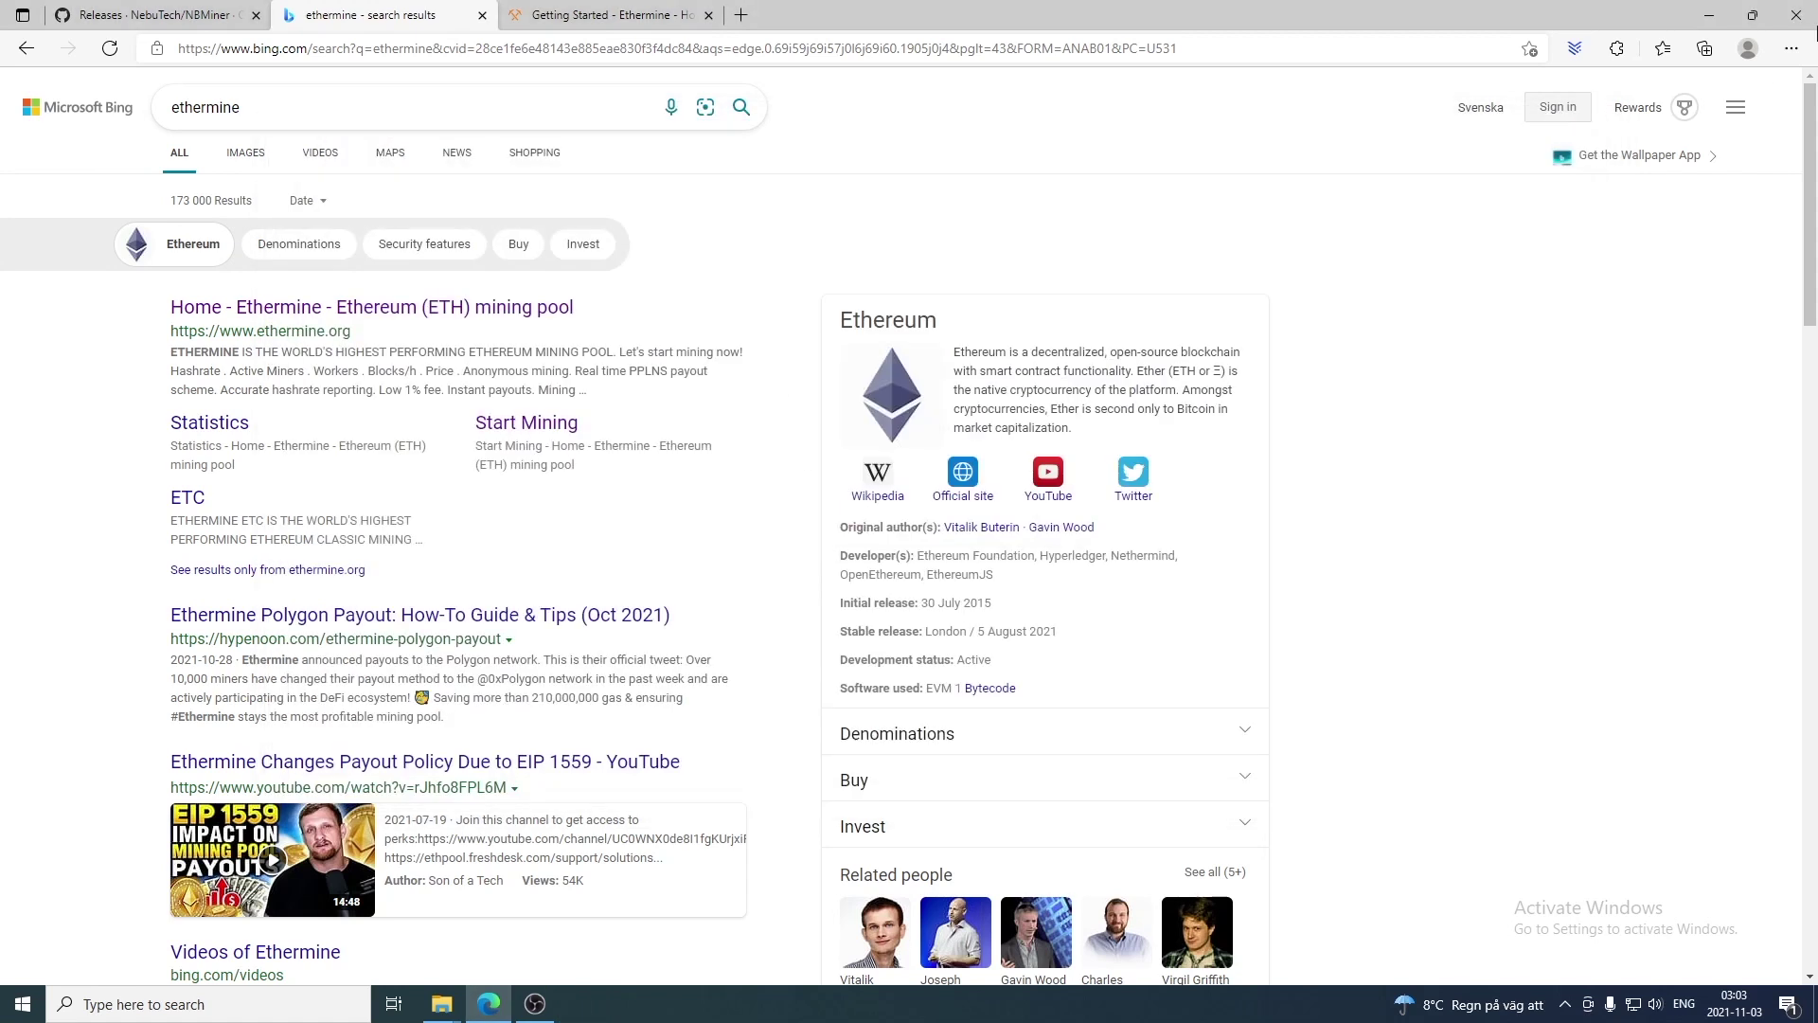
# - Run the start_eth batch file from the NBMiner_Win folder and allow nbminer through Windows Defender Firewall
pyautogui.click(1709, 15)
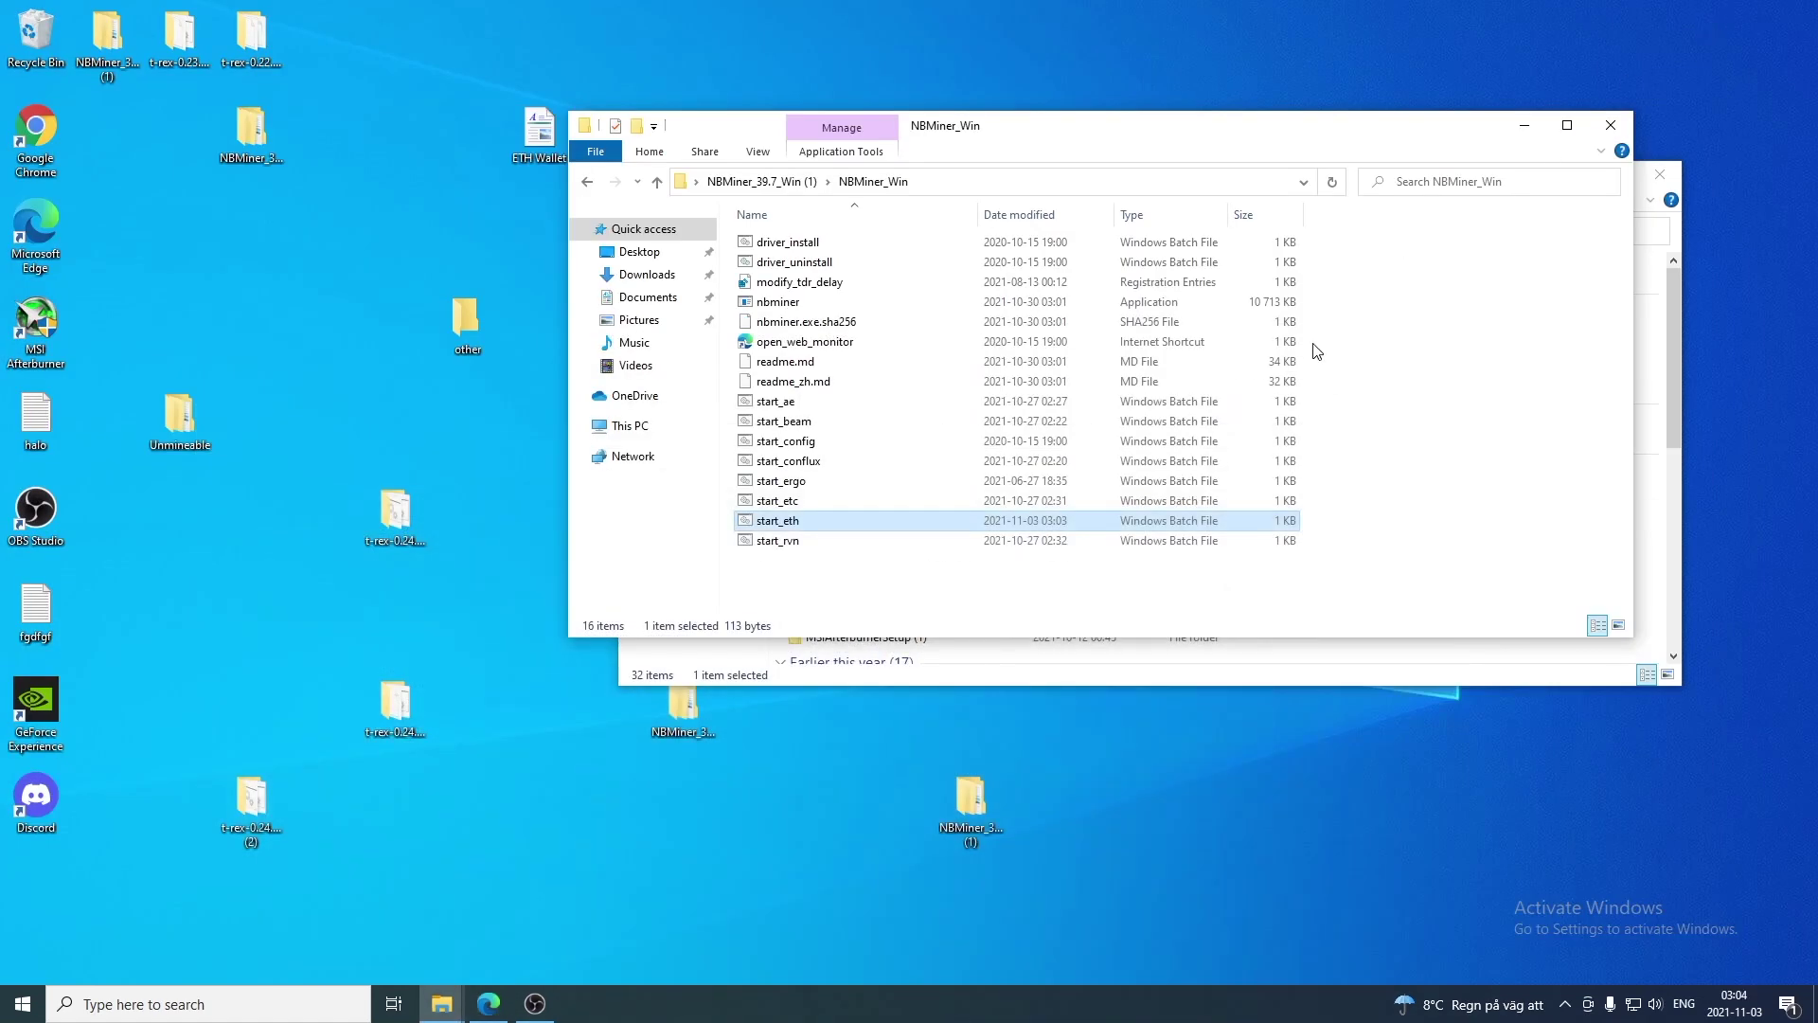
pyautogui.doubleClick(785, 523)
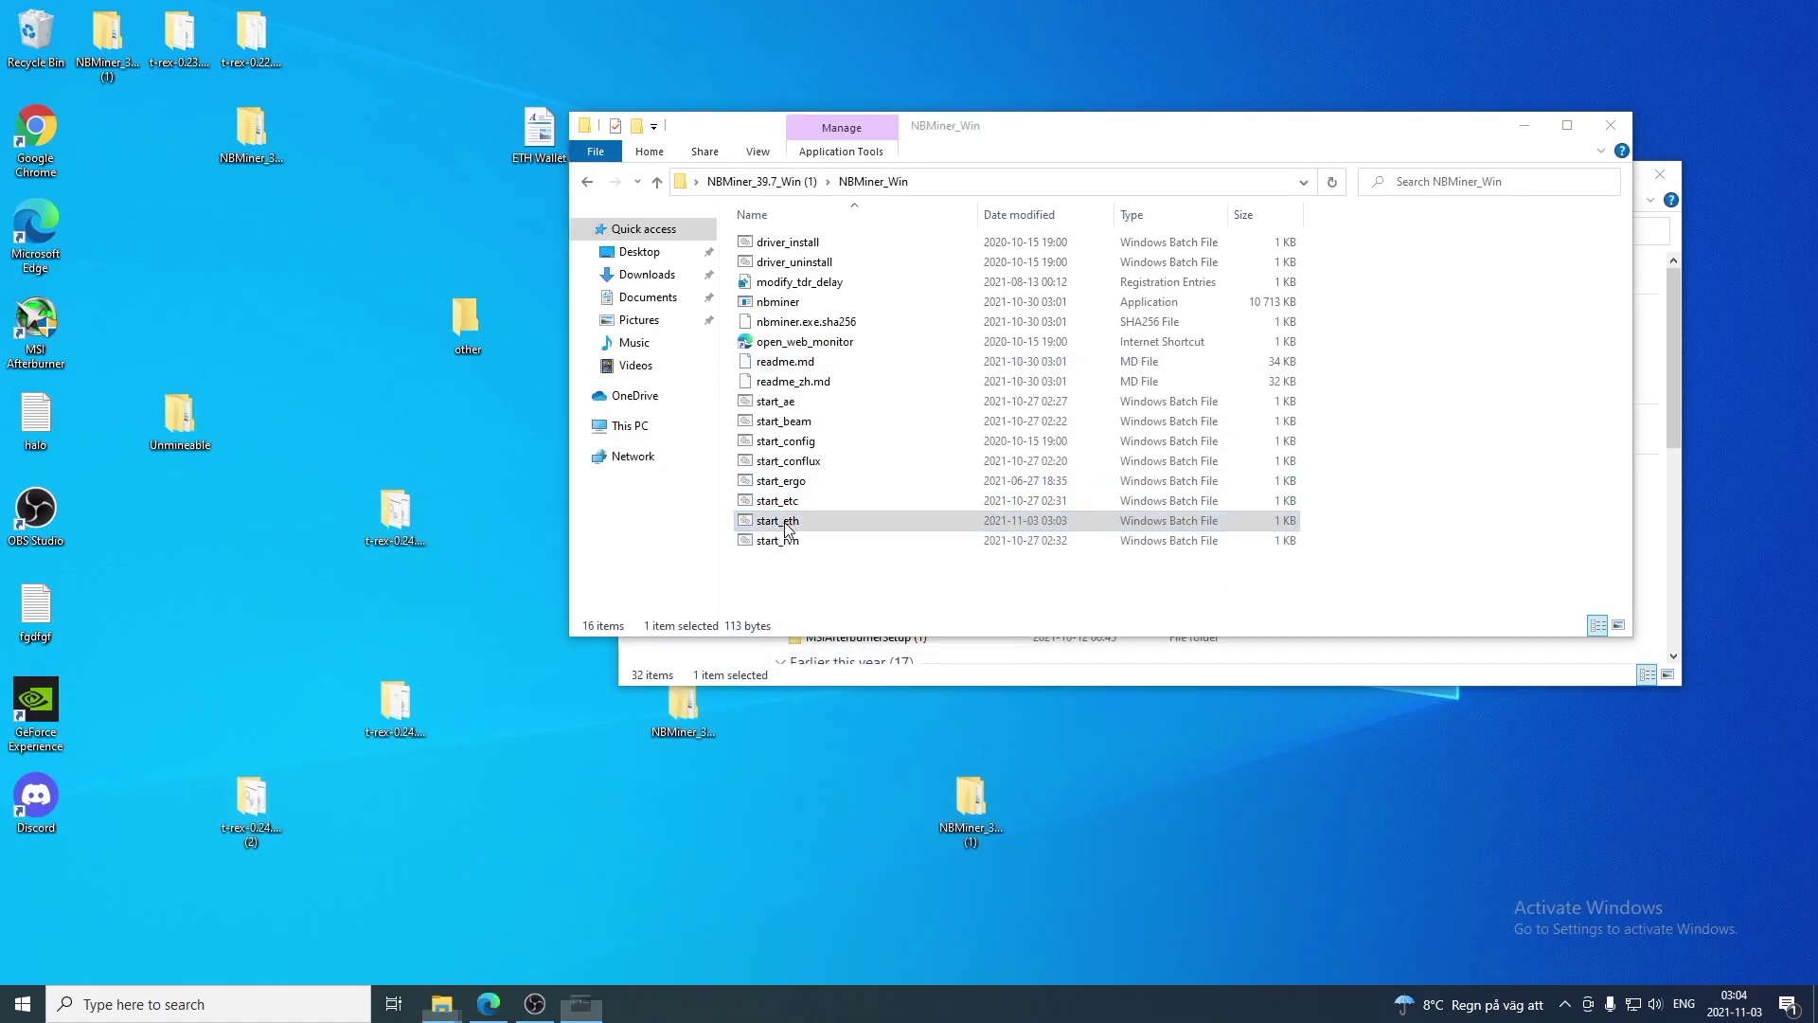
pyautogui.click(941, 88)
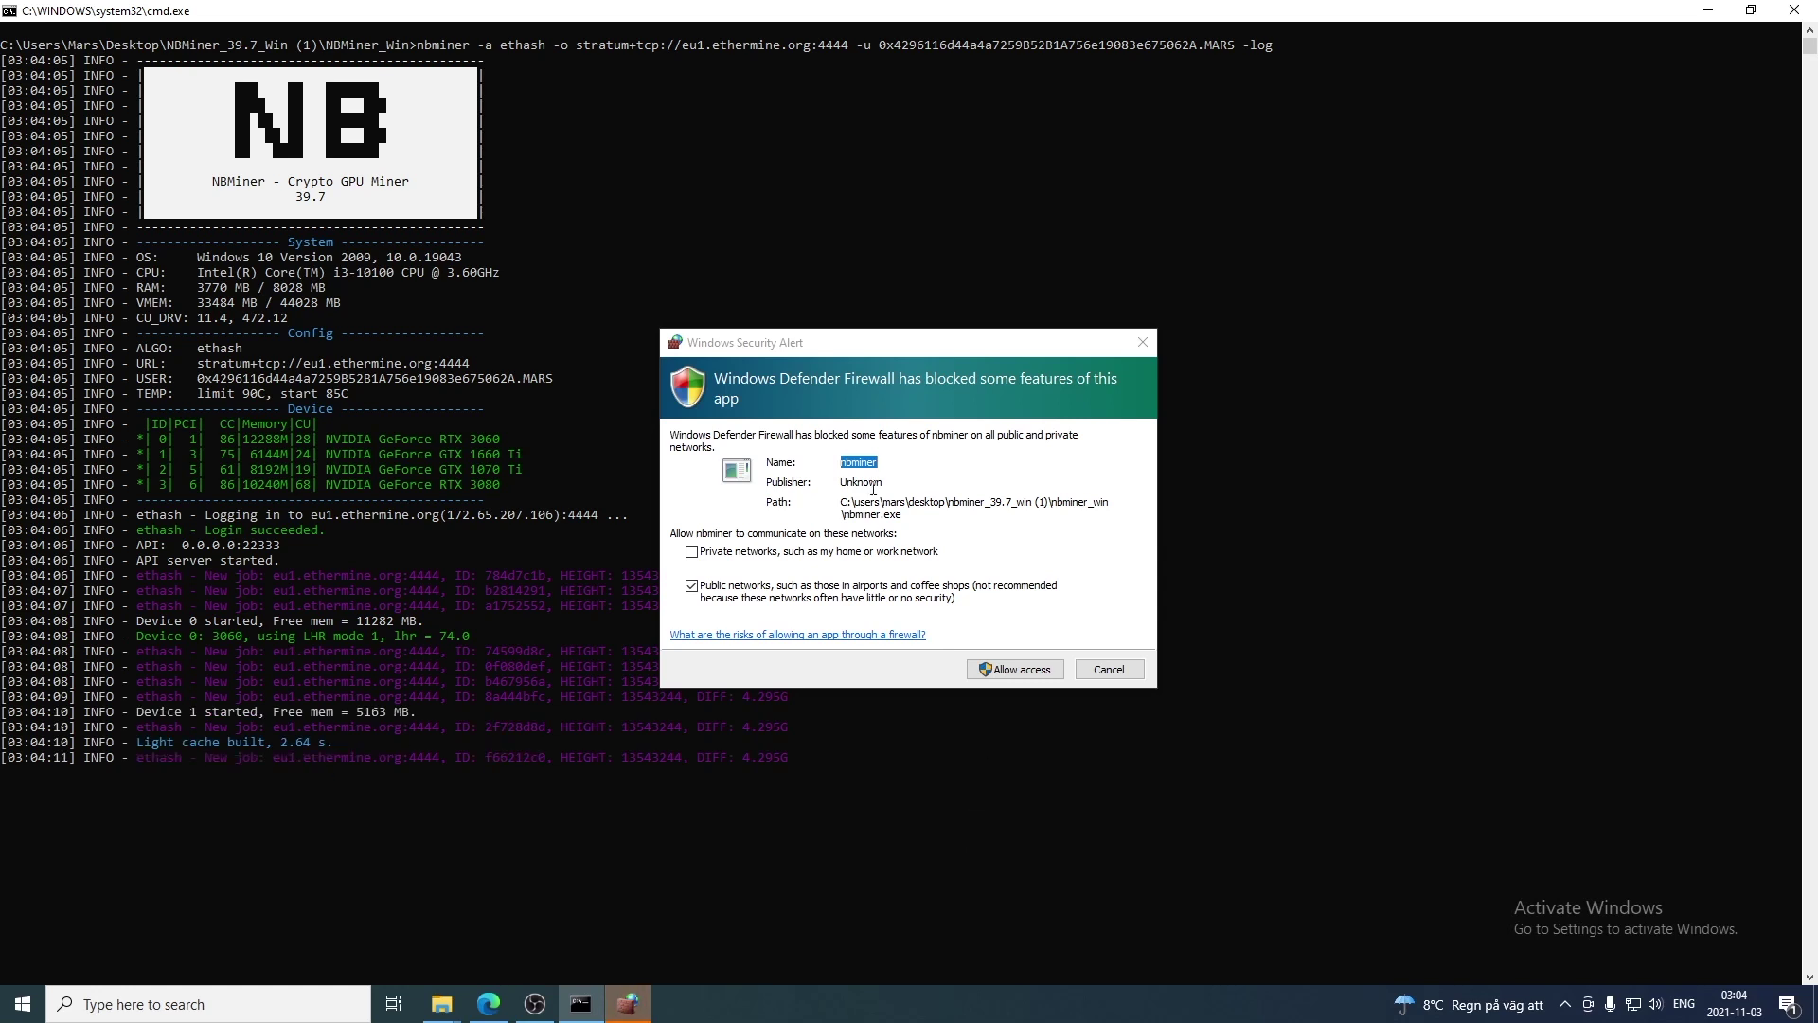
pyautogui.click(1017, 671)
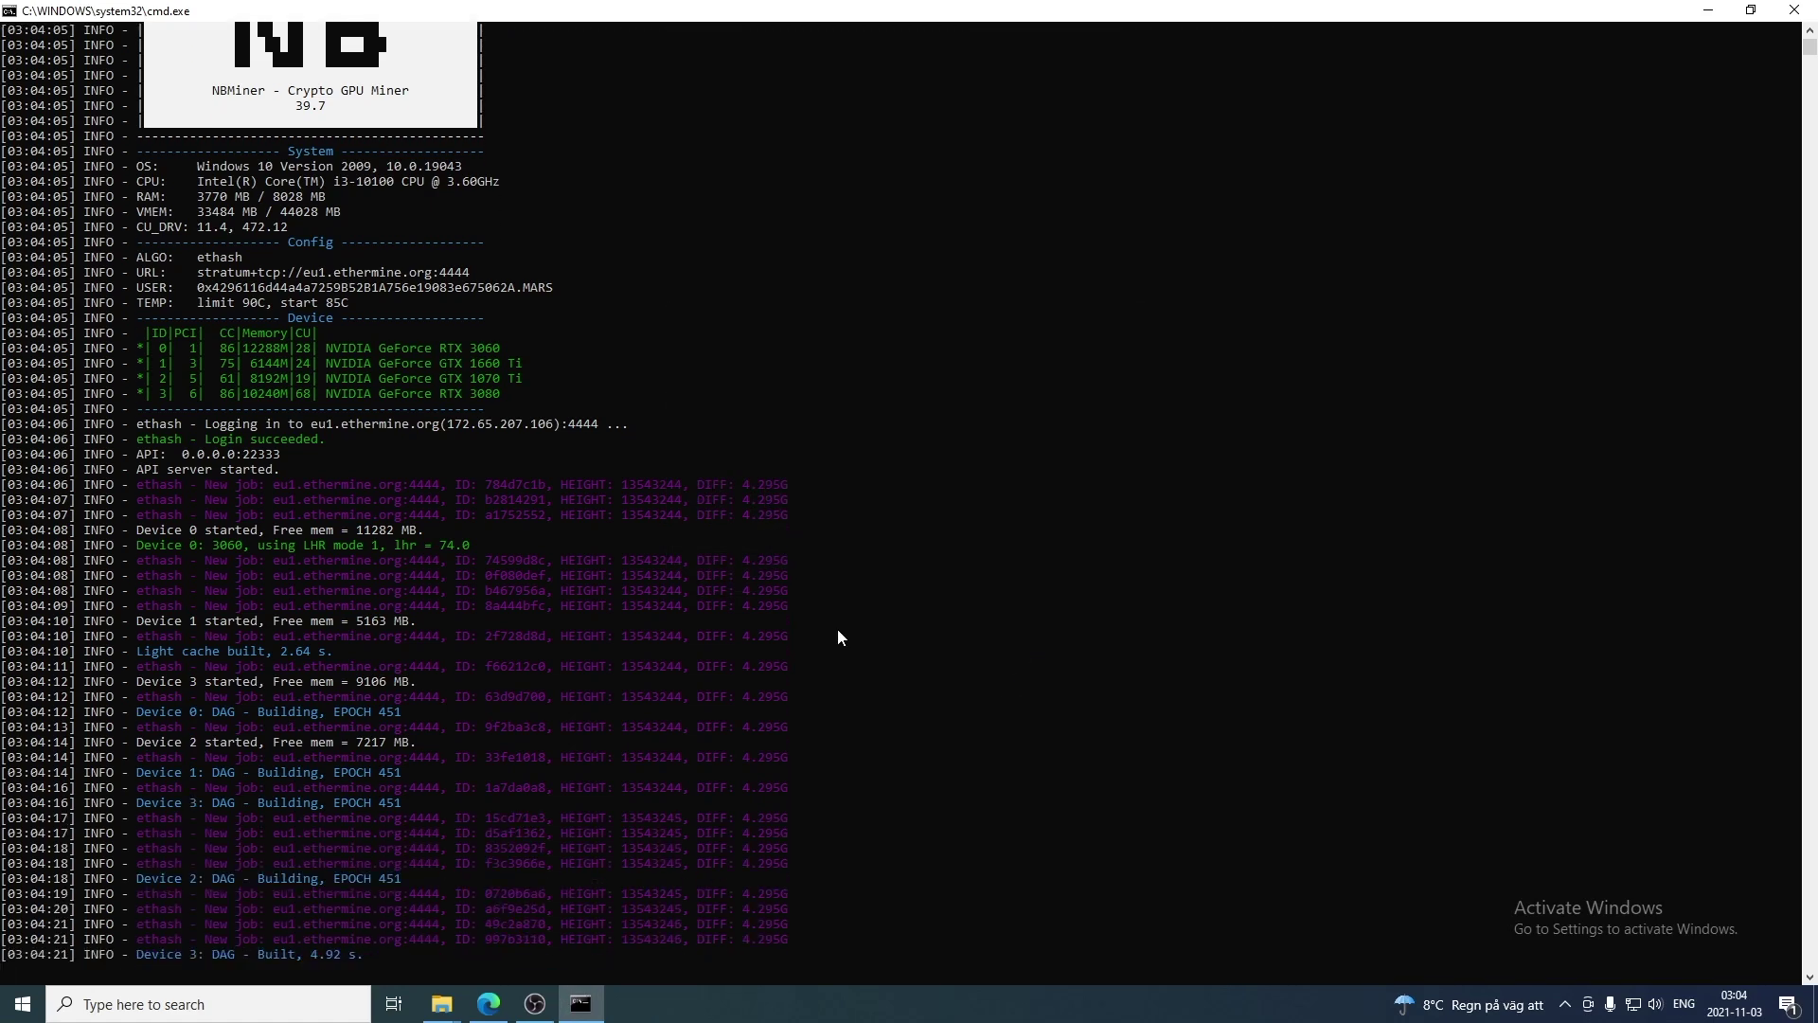
# - In MSI Afterburner, set the RTX 3060's core clock offset to -502 MHz and its memory clock offset to +1284 MHz
pyautogui.moveTo(536, 1005)
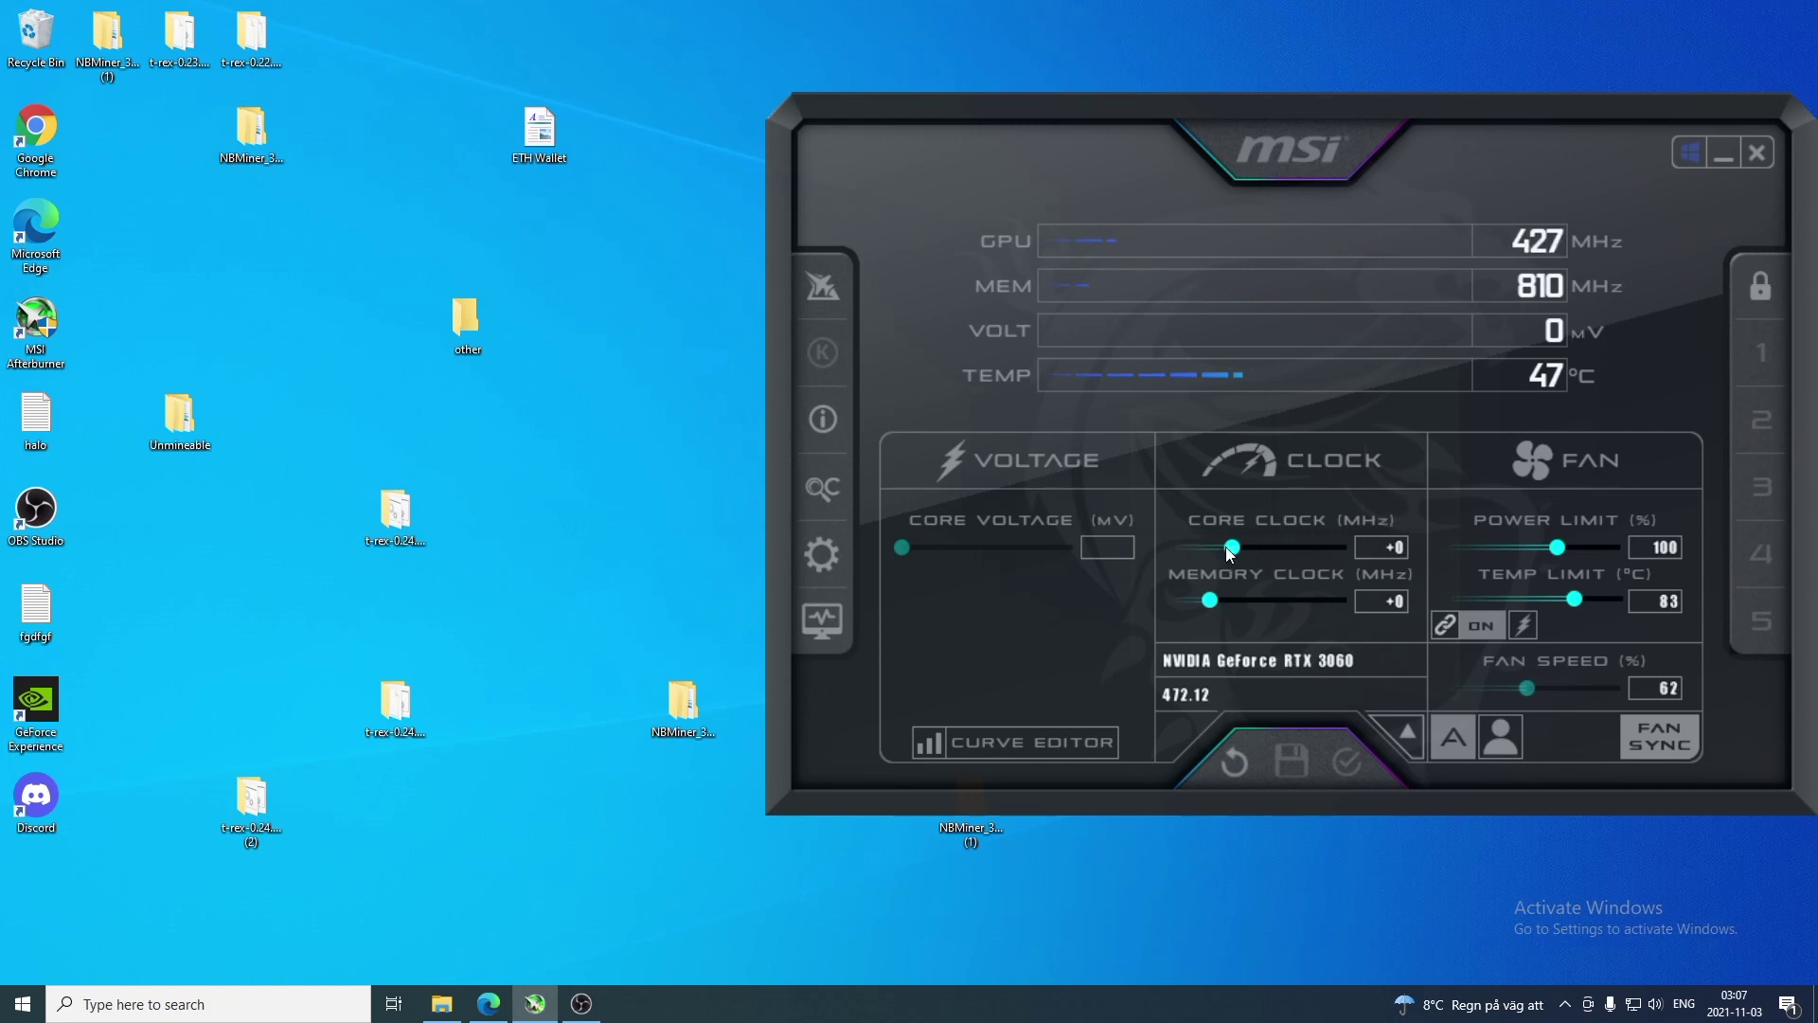
pyautogui.moveTo(1229, 551); pyautogui.dragTo(1162, 553)
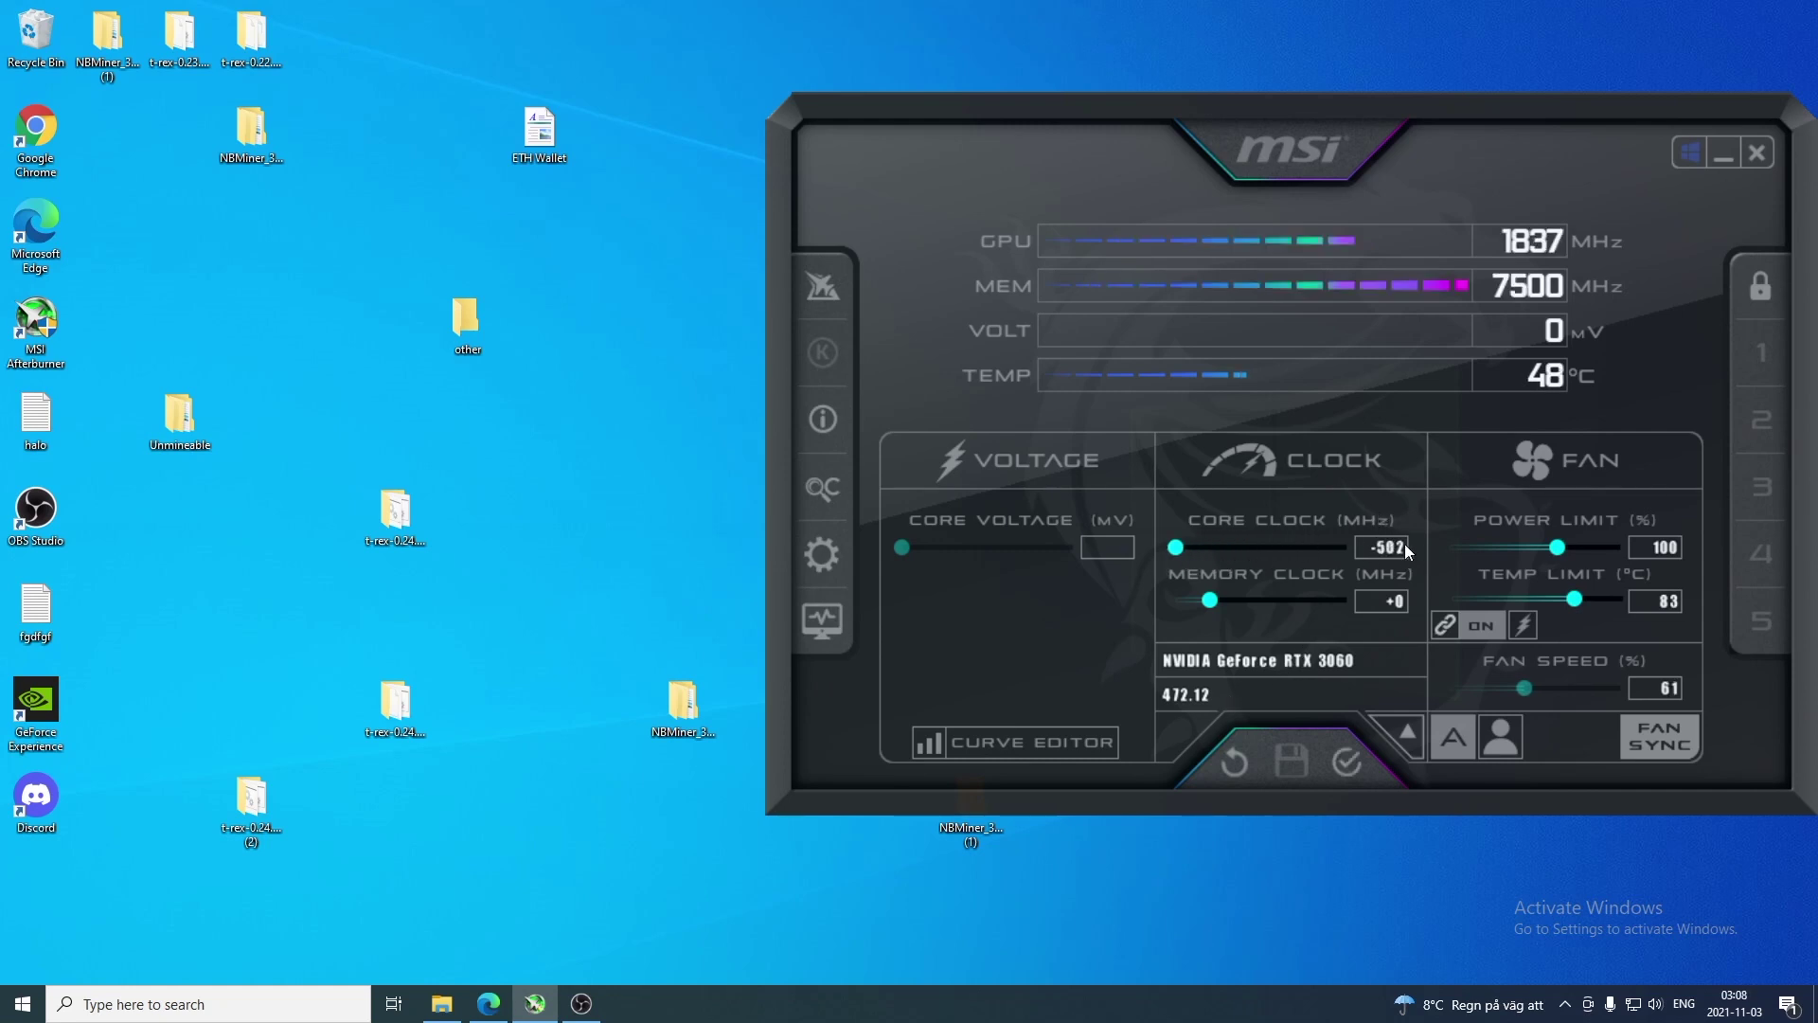
pyautogui.click(1381, 601)
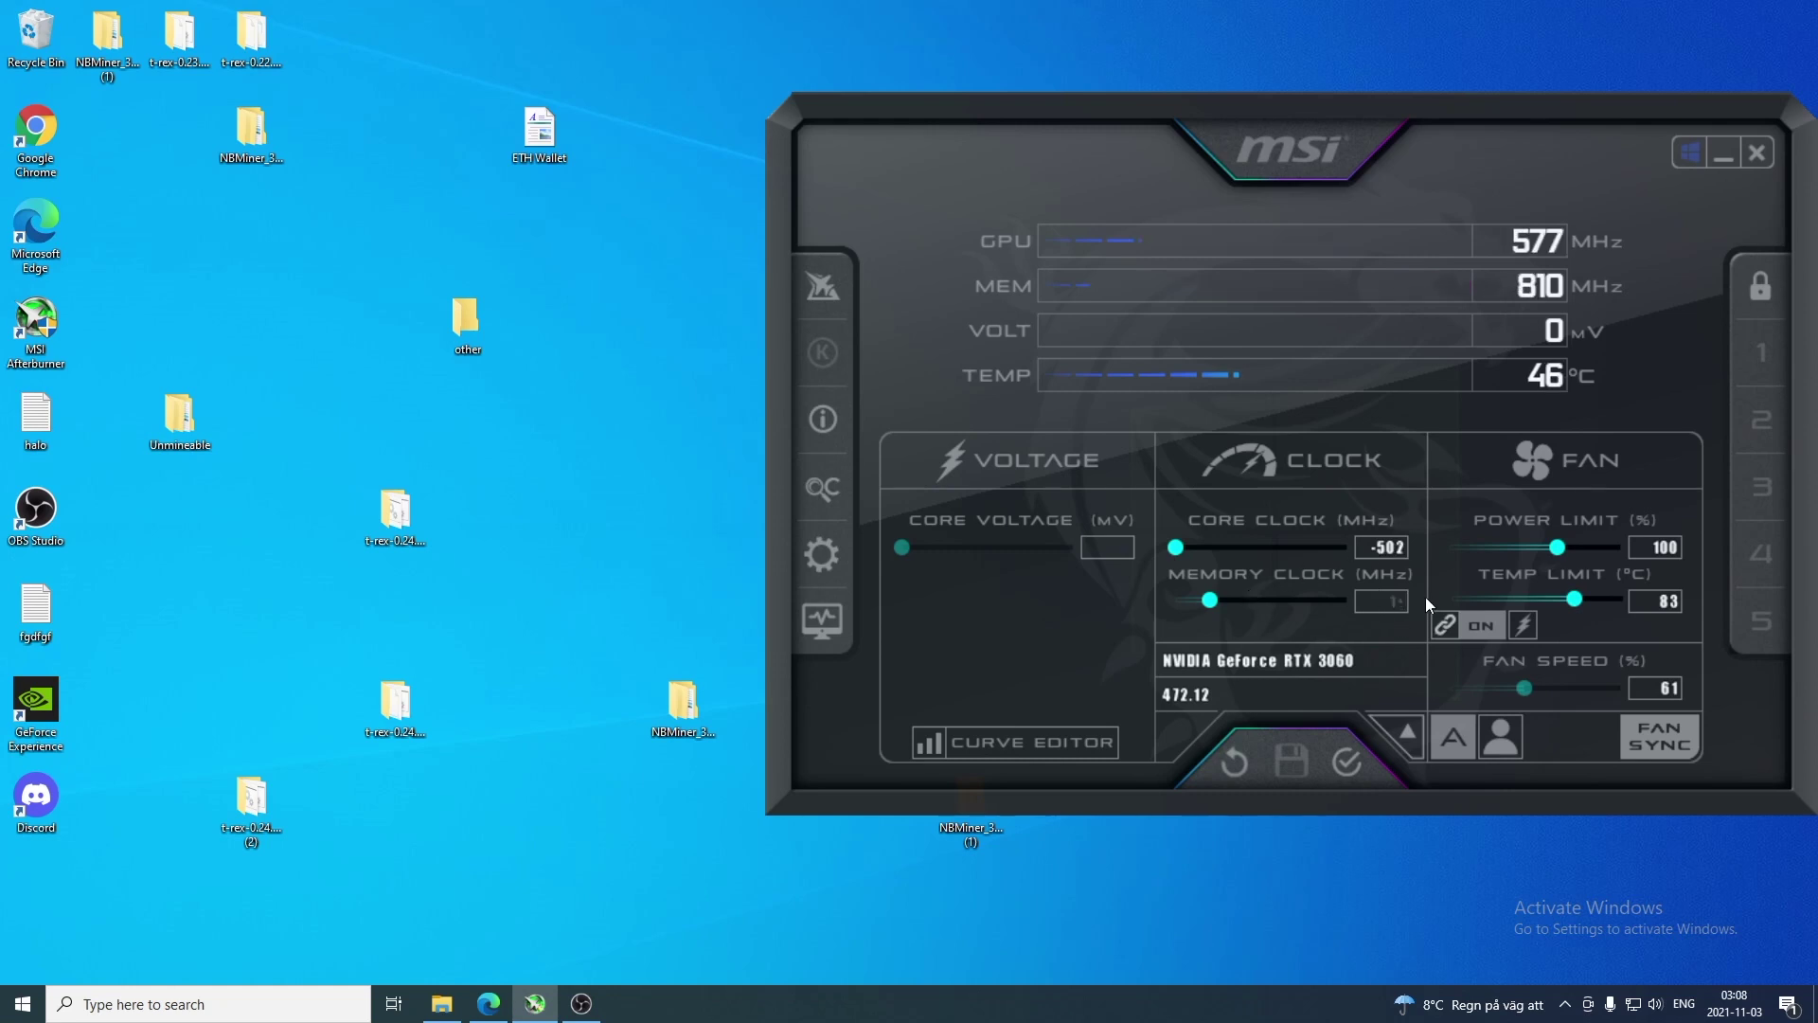
pyautogui.write('1284')
pyautogui.press('Return')
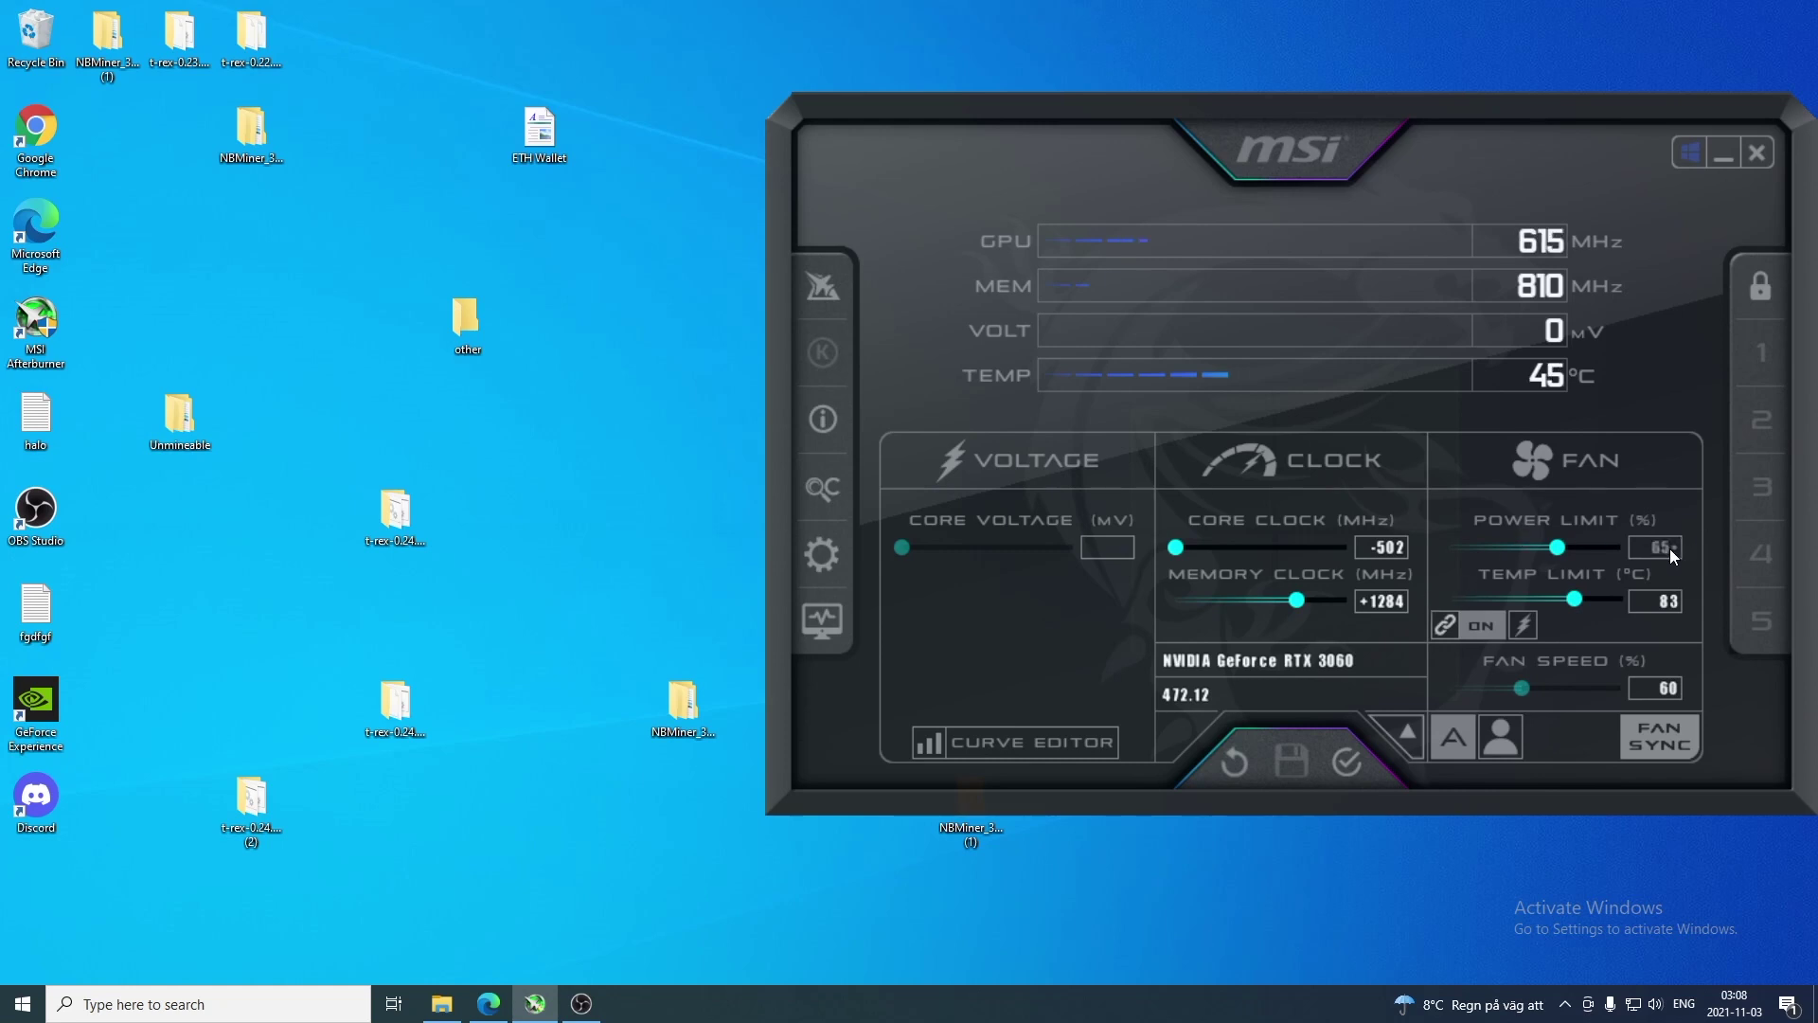
# - Set the power limit to 65% and the fan to a manual speed of 75%, and apply the overclock settings
pyautogui.press('Return')
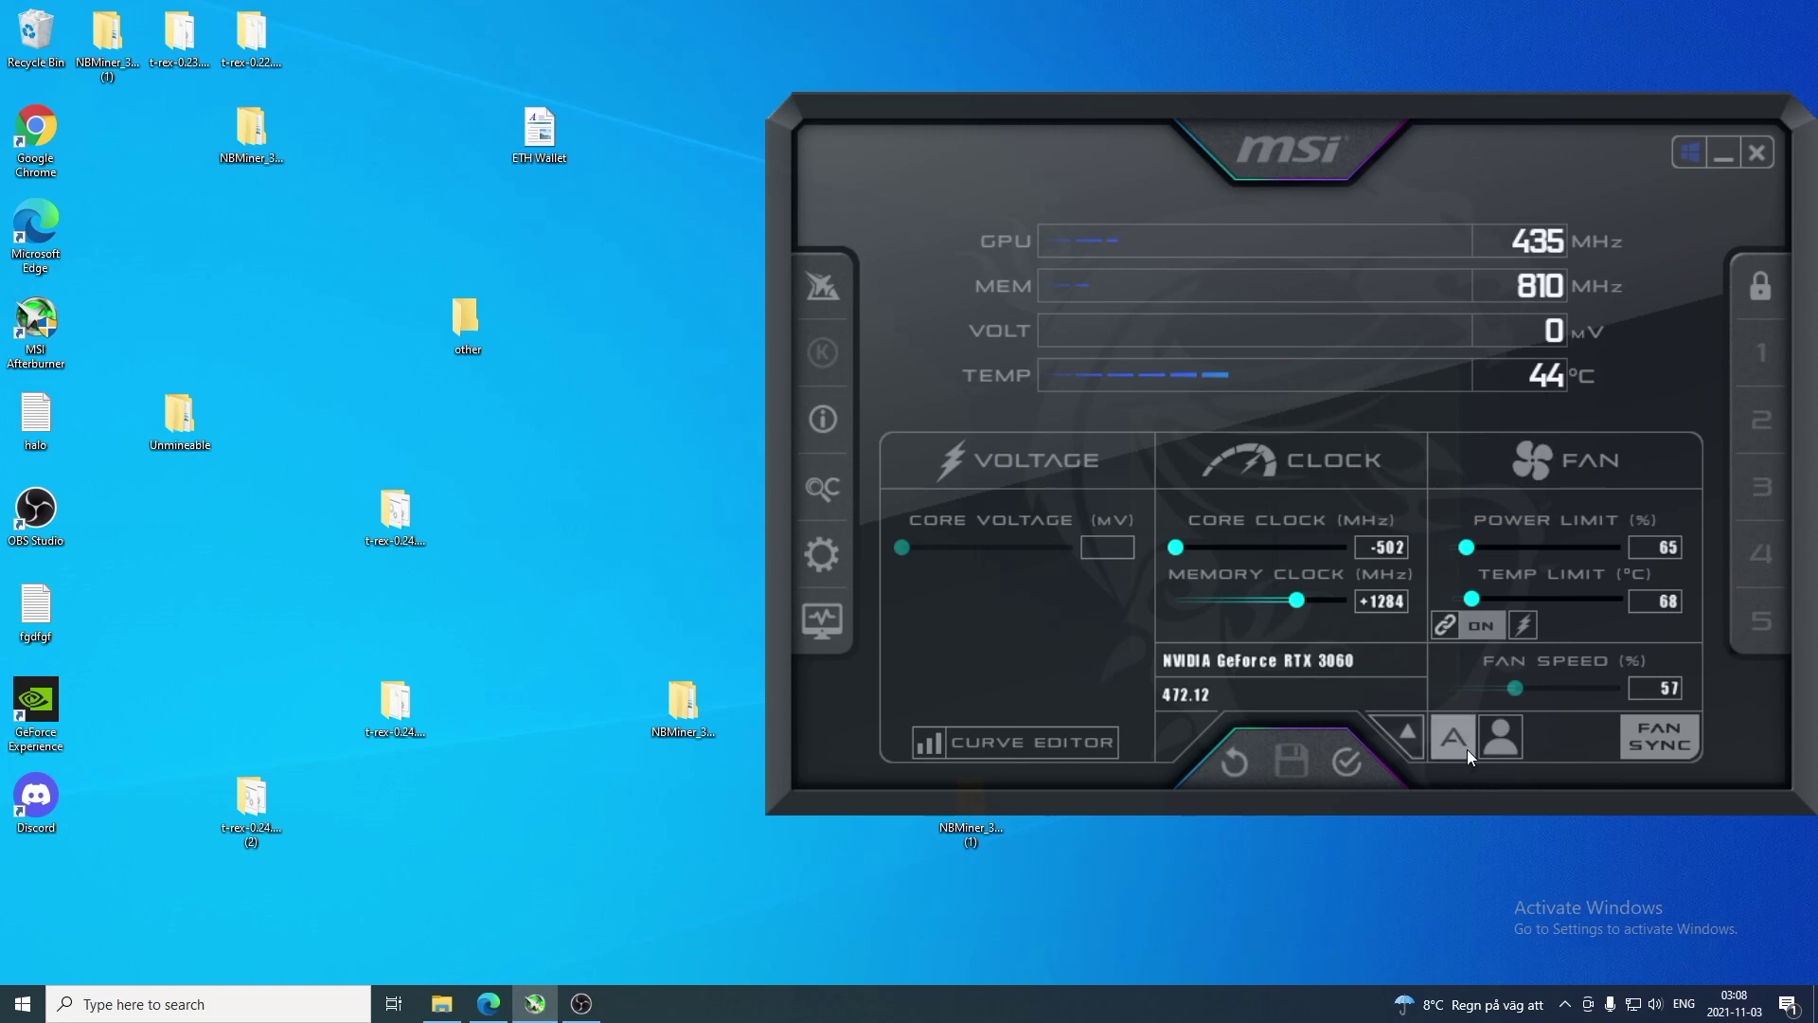
pyautogui.click(1453, 752)
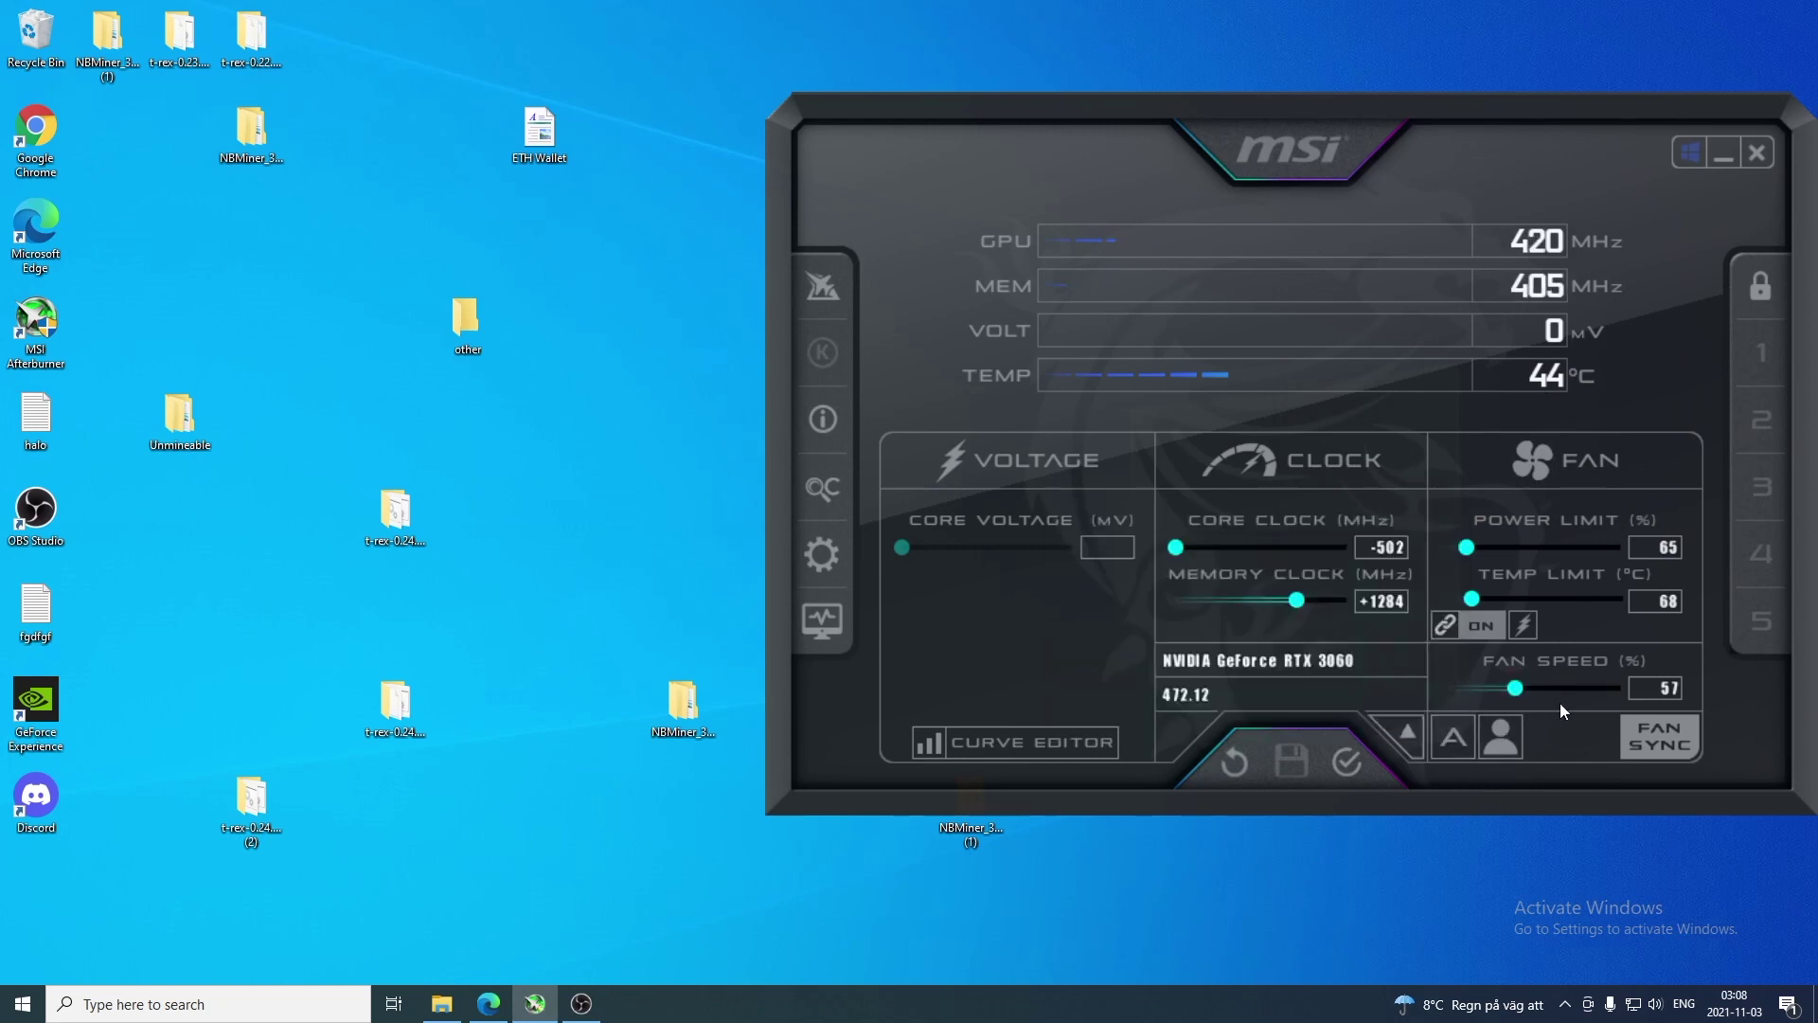
pyautogui.click(1678, 686)
pyautogui.write('7')
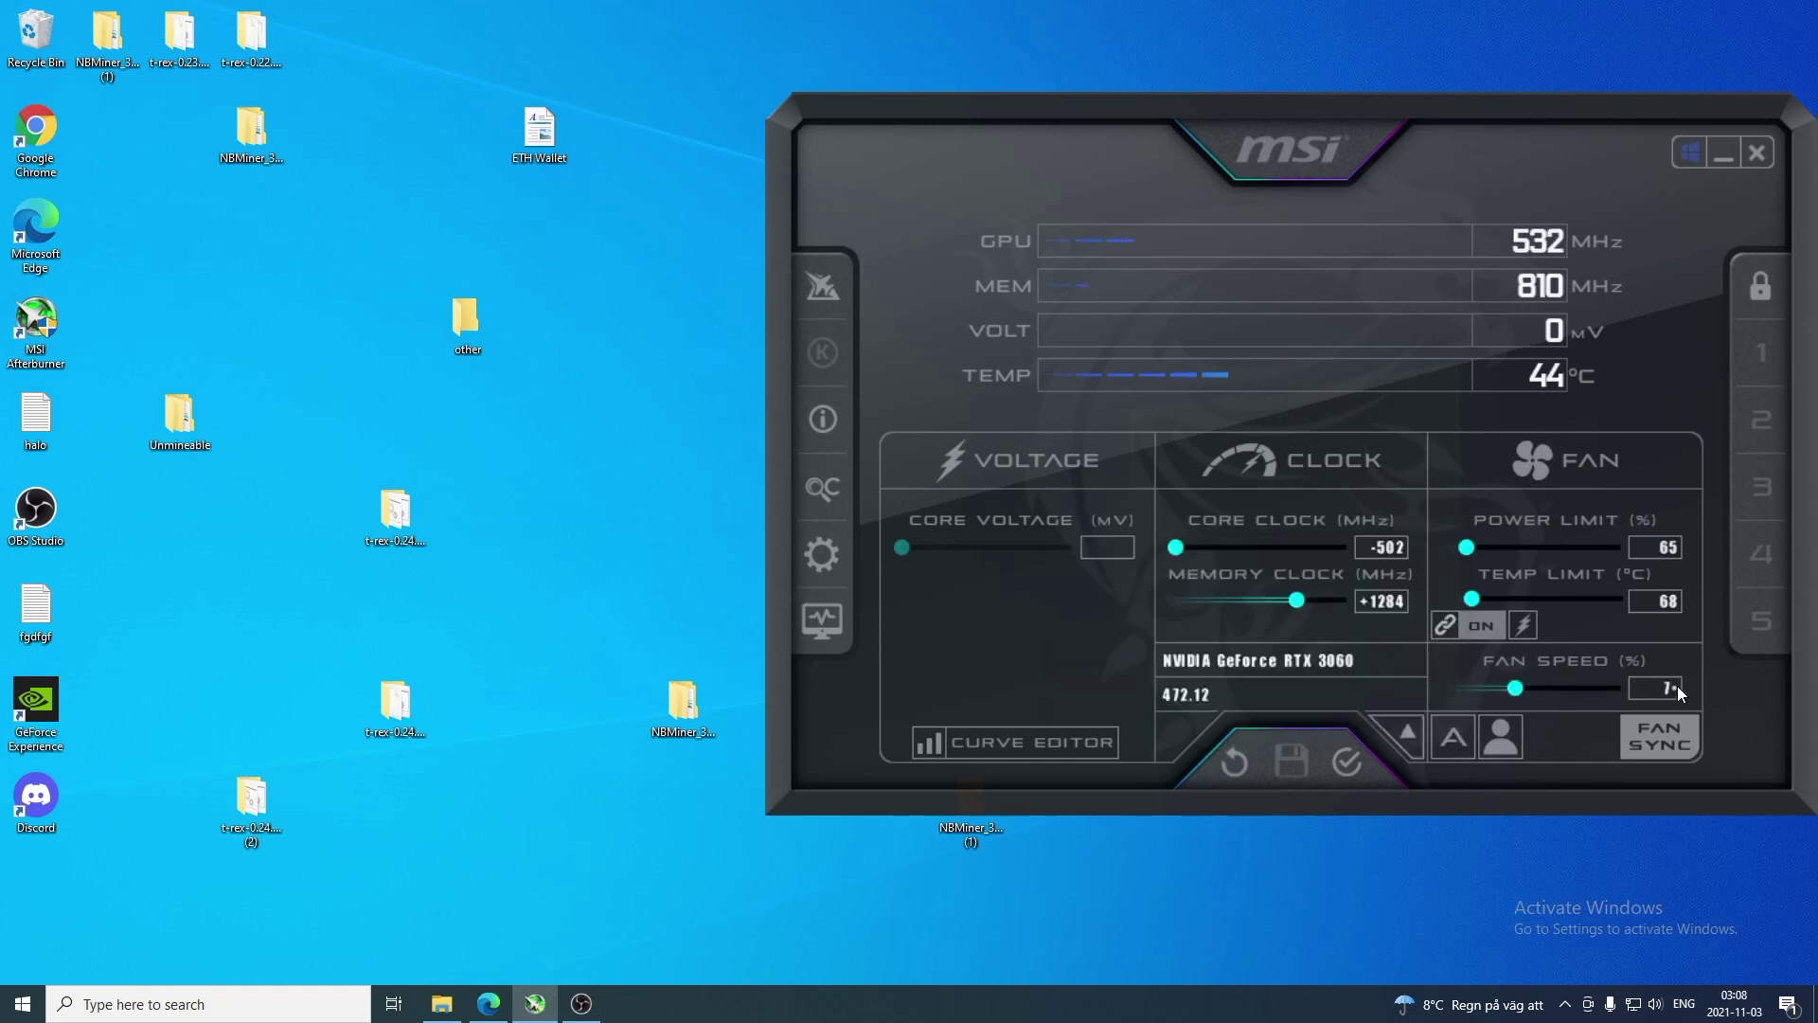
pyautogui.write('5')
pyautogui.press('Return')
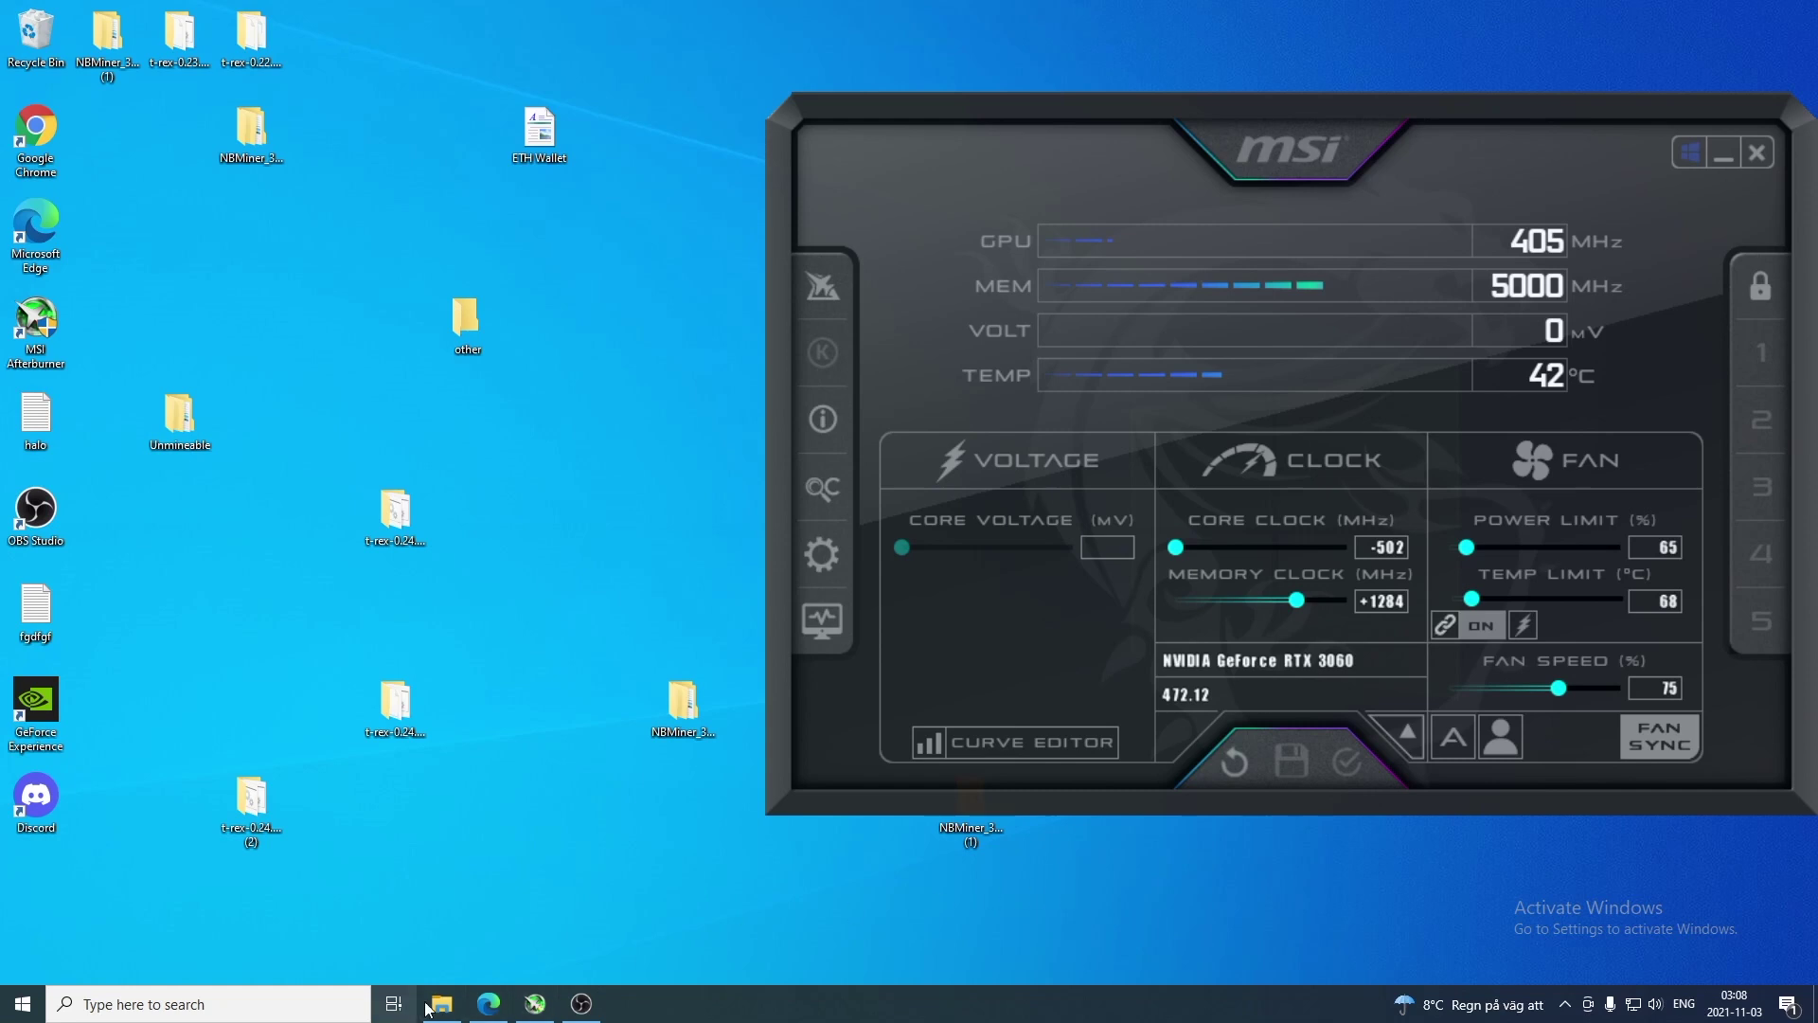
# - Run the start_eth batch file from the NBMiner_Win folder again and maximize its console window
pyautogui.doubleClick(974, 833)
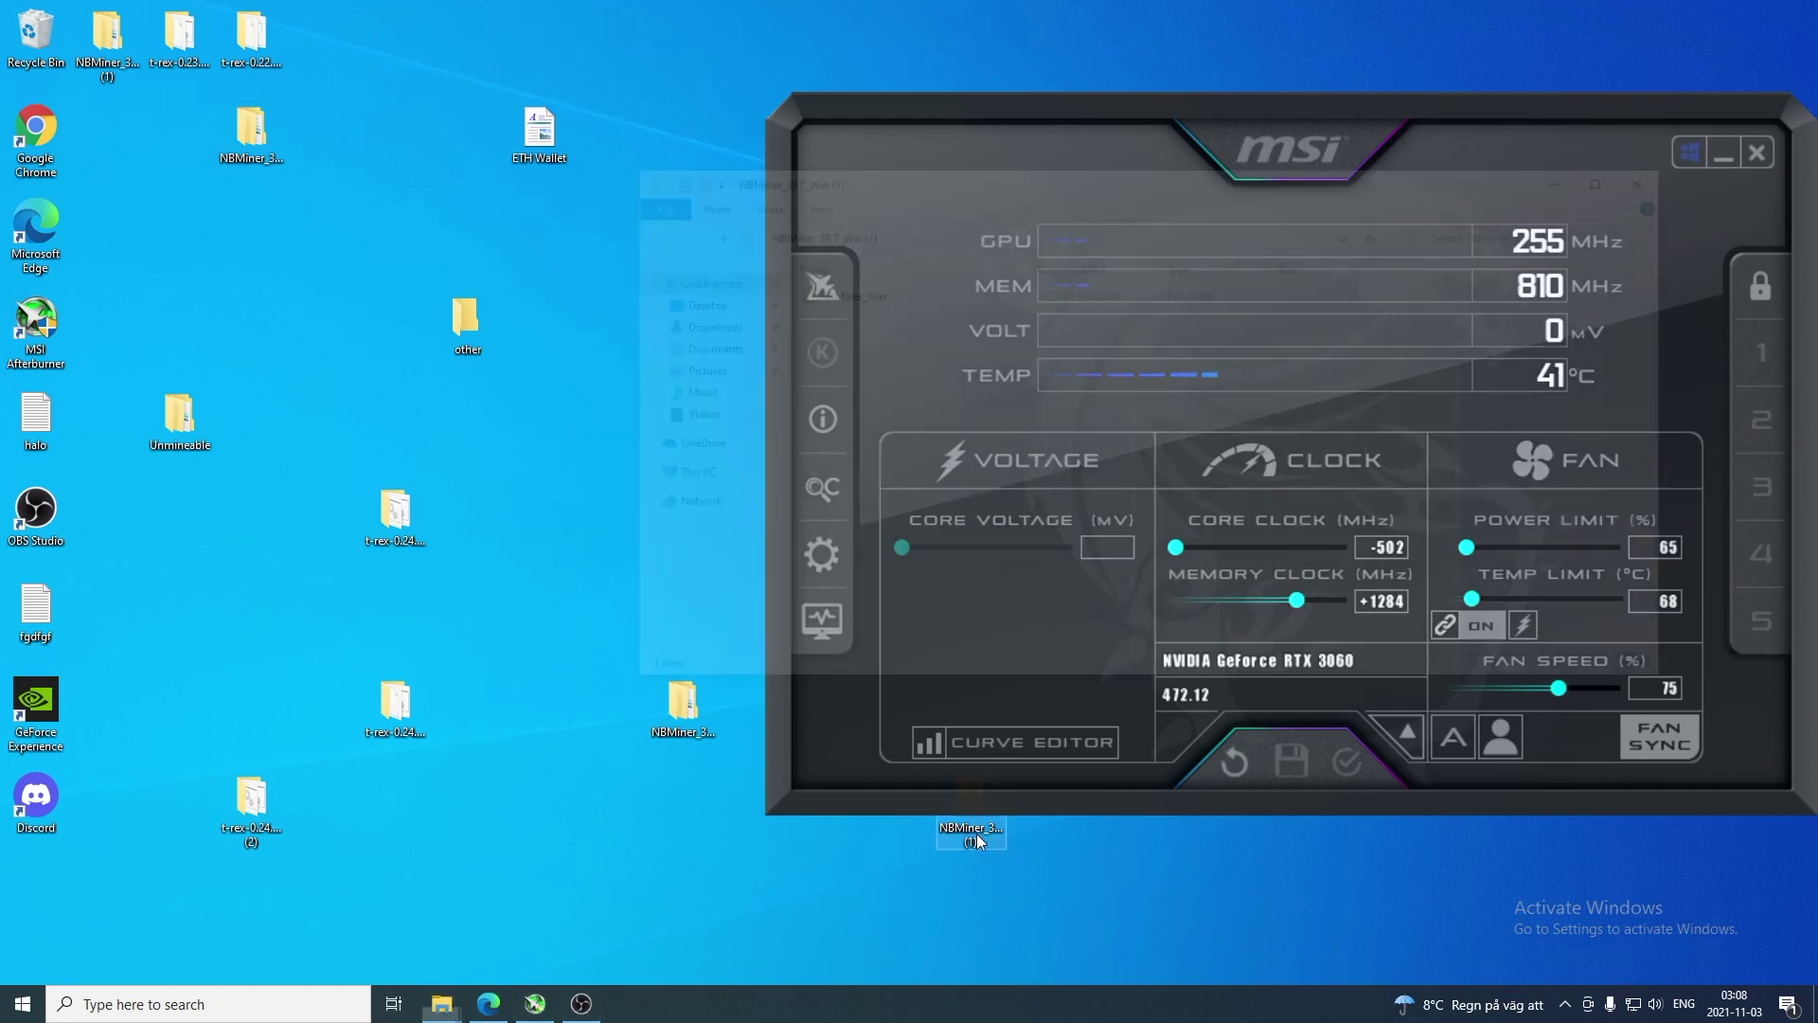
pyautogui.doubleClick(860, 288)
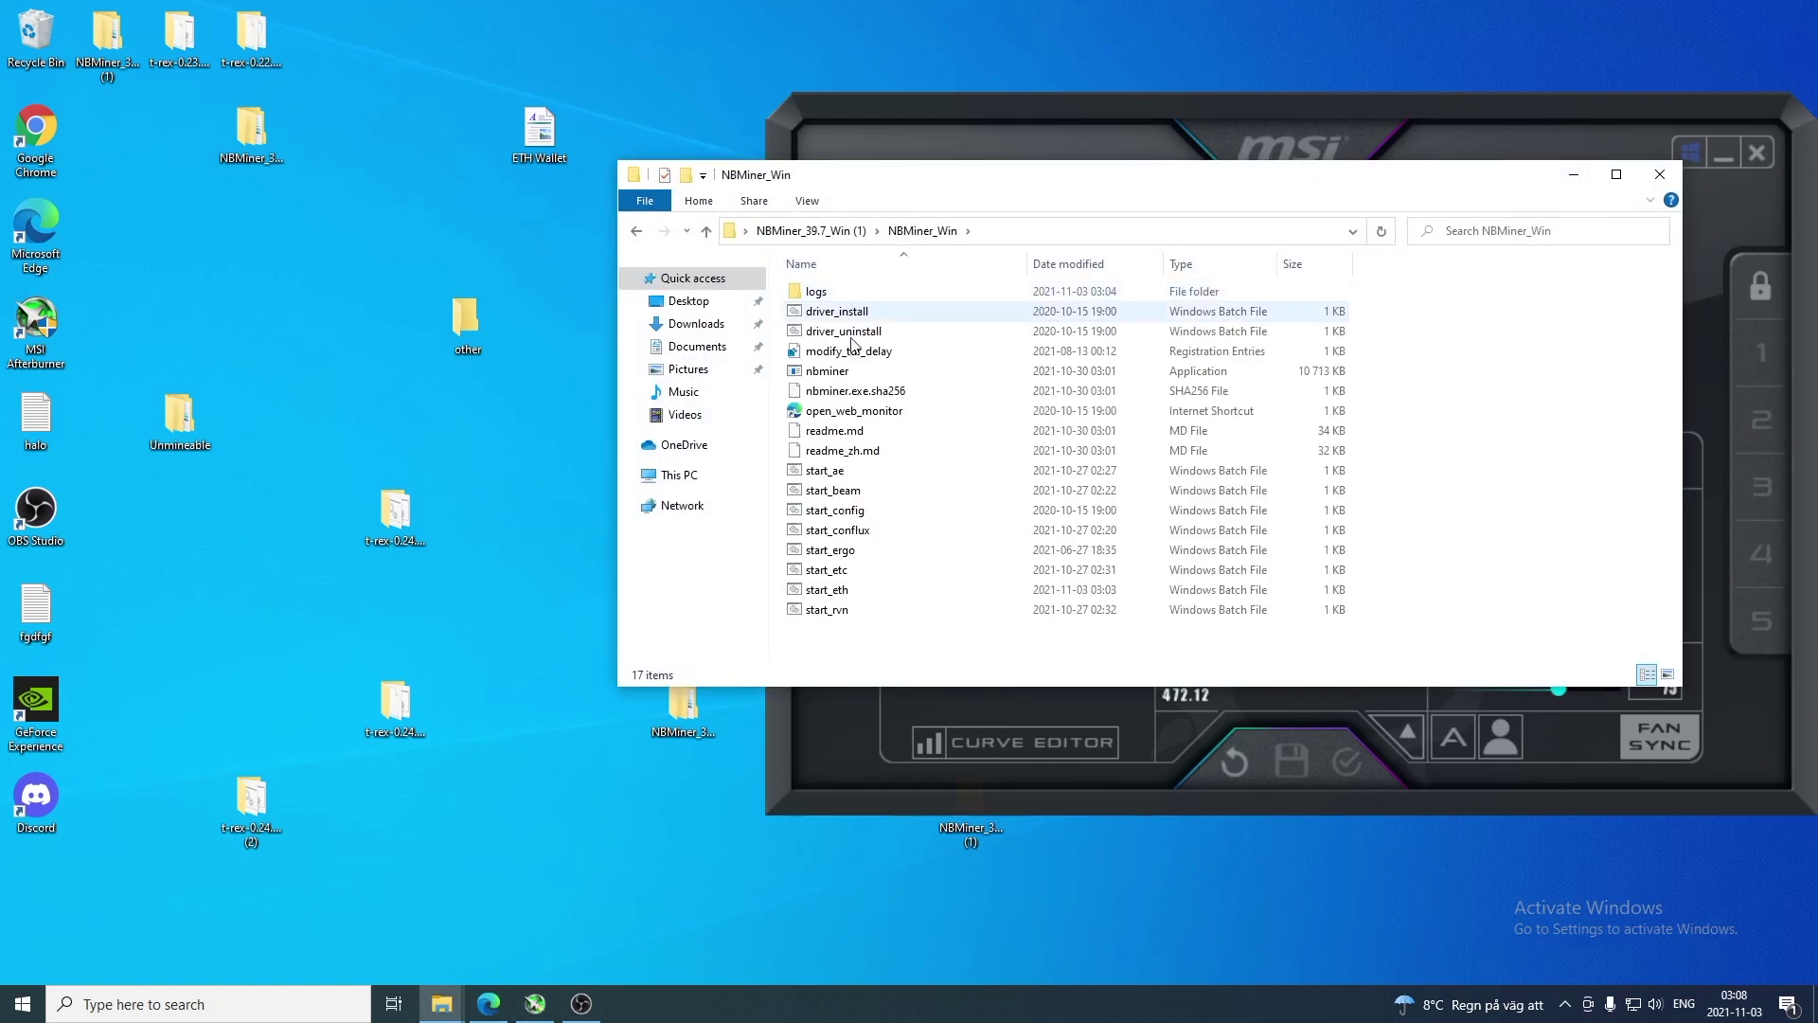
pyautogui.doubleClick(840, 592)
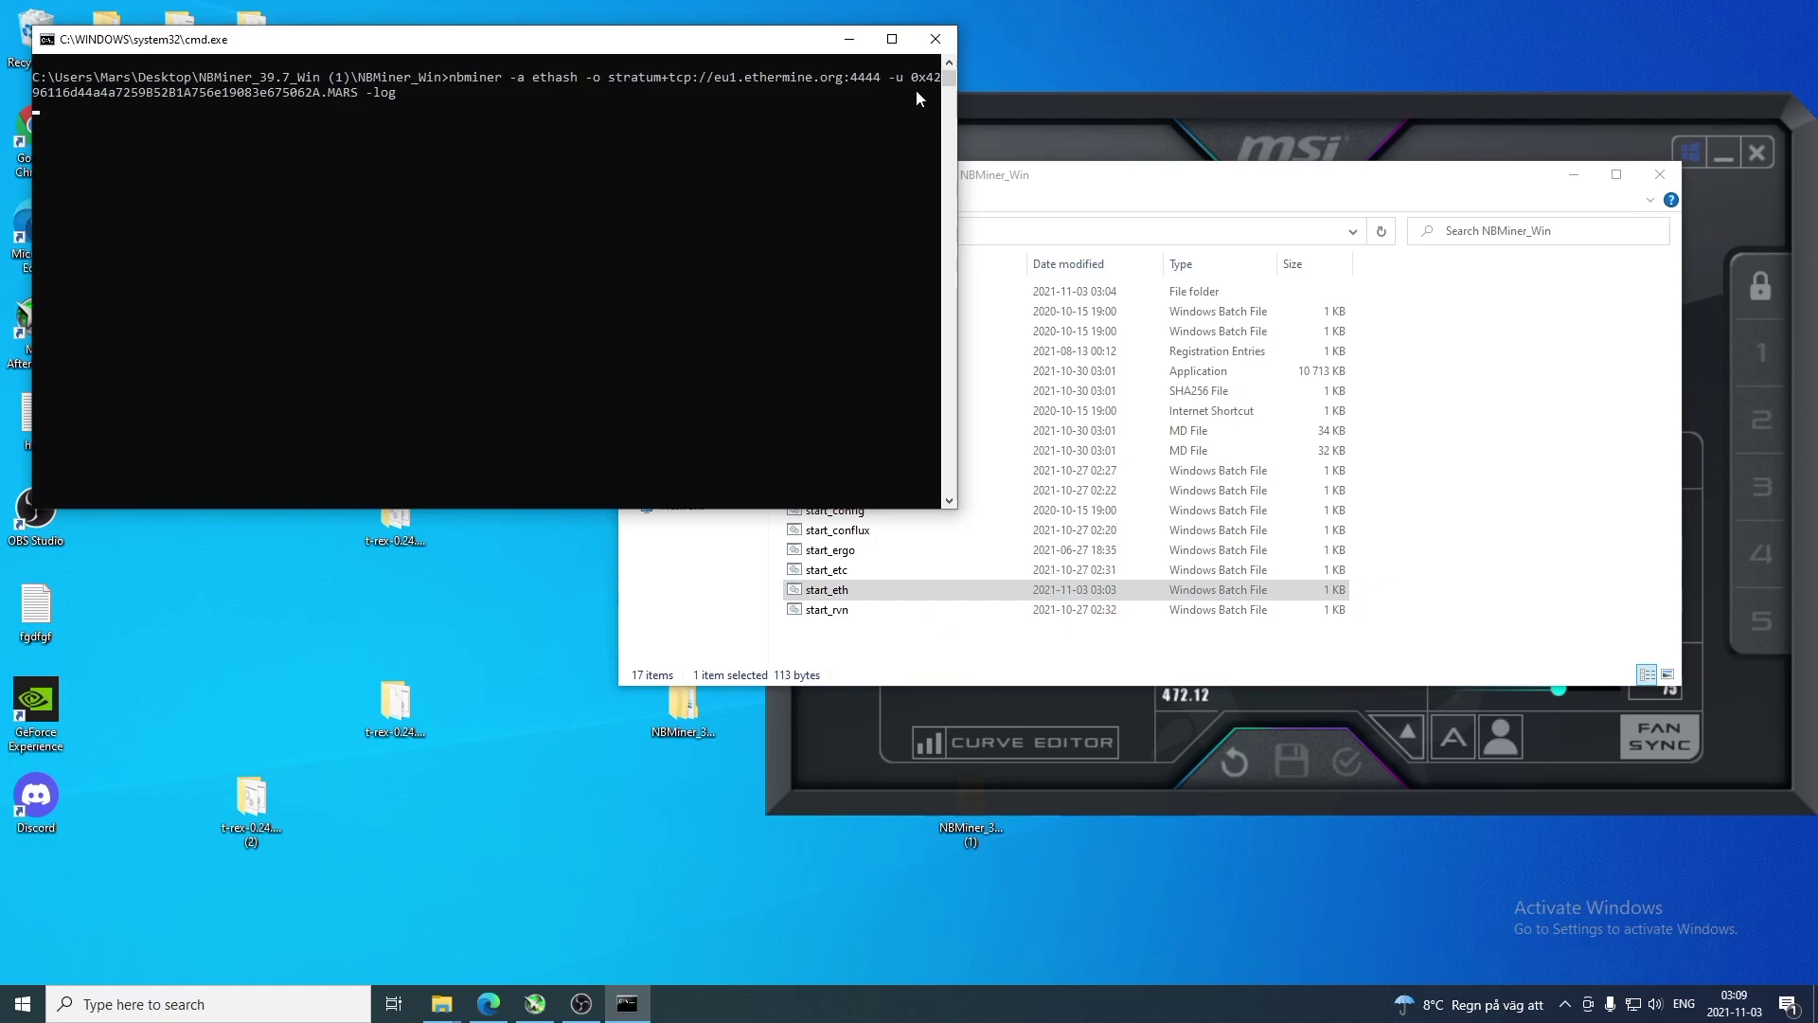
pyautogui.click(893, 40)
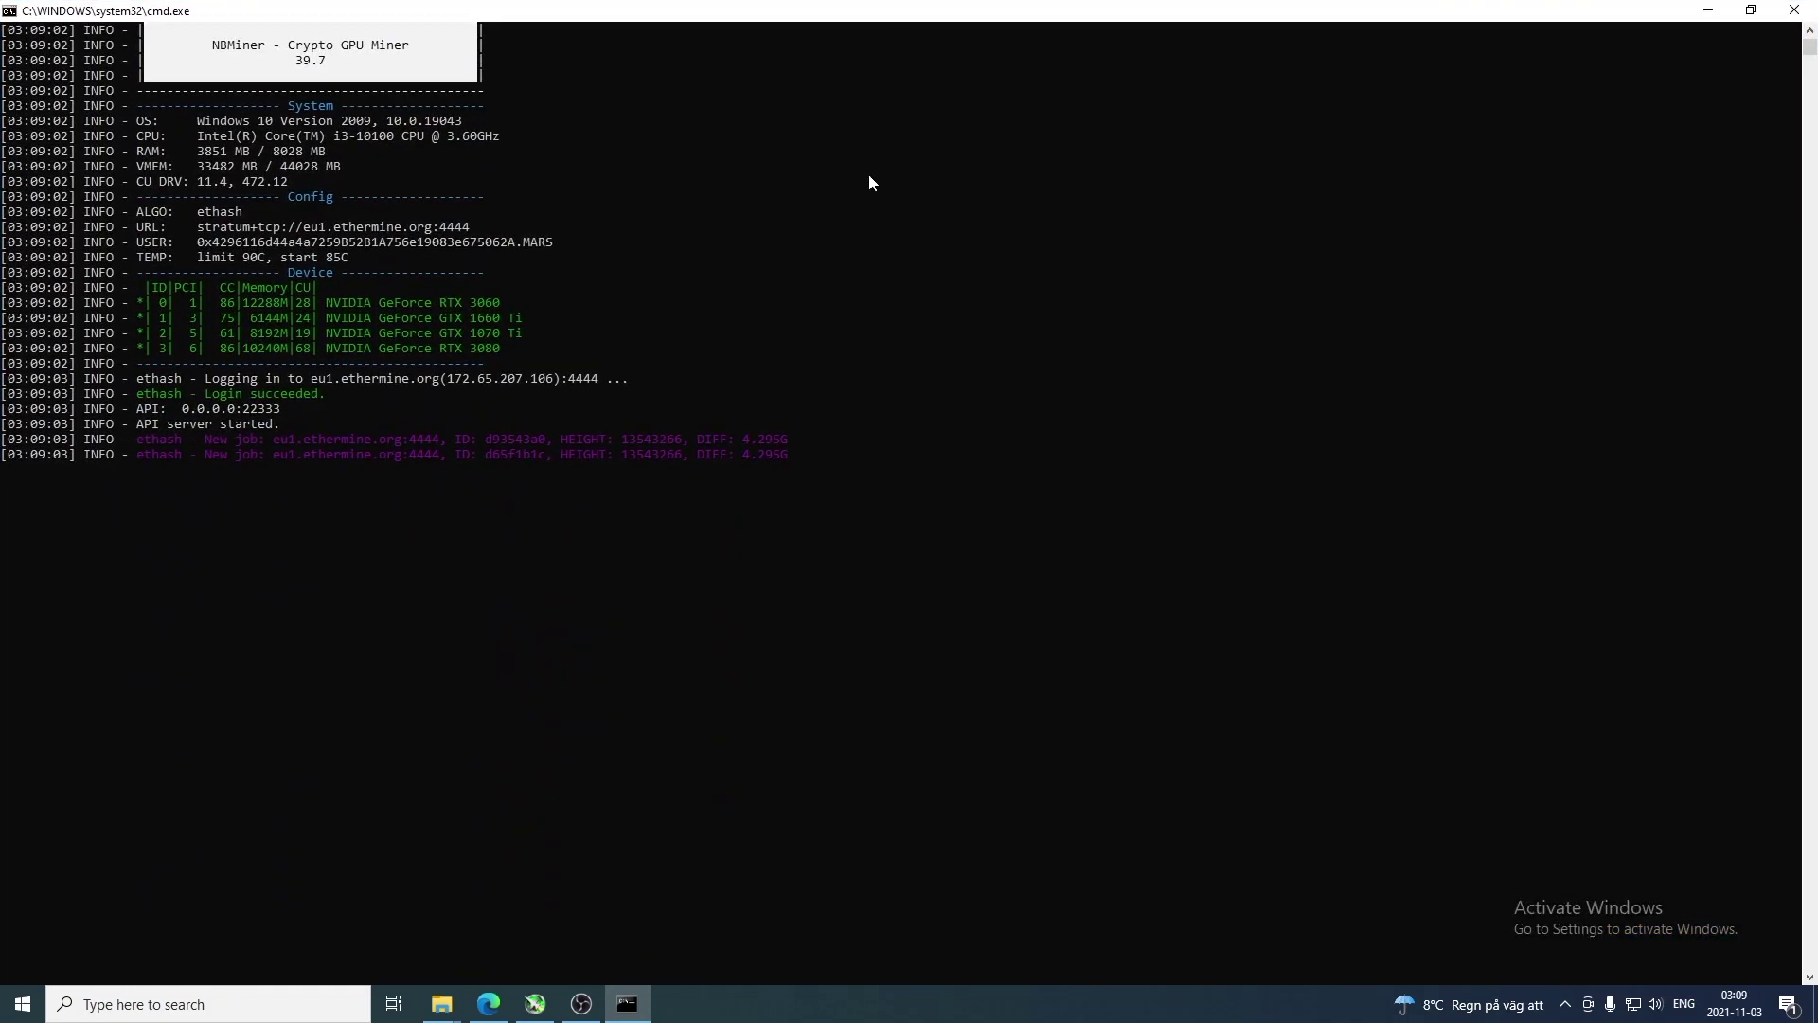